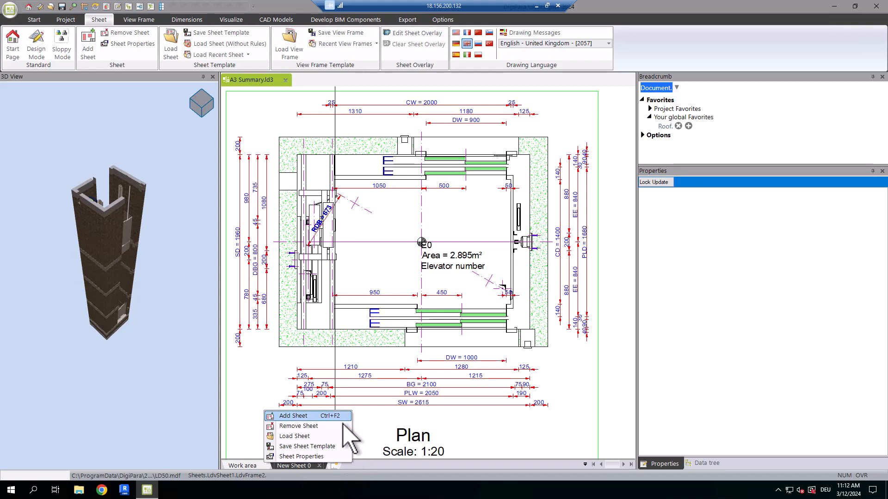
Step: Set the new sheet's page name to My Sheet in its sheet properties
left_click(301, 456)
left_click(780, 233)
type("M")
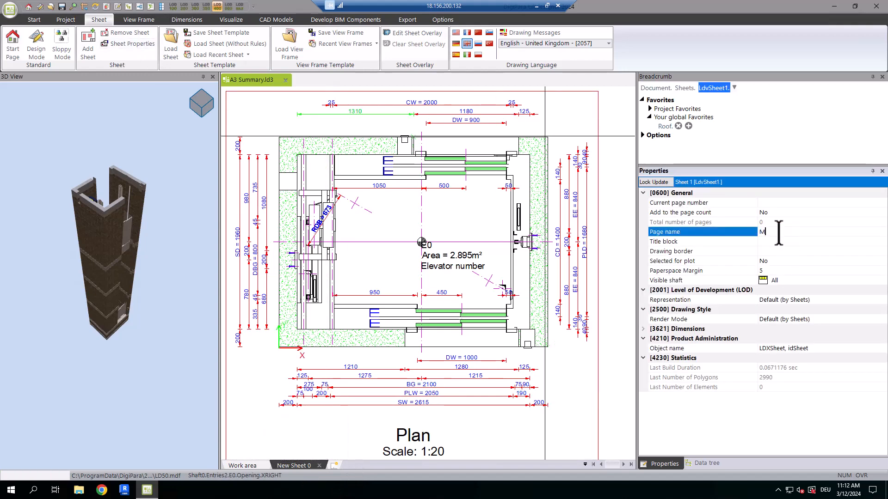
type("y Sheet")
Step: Assign the bord_2h.dwg drawing border to My Sheet
left_click(856, 251)
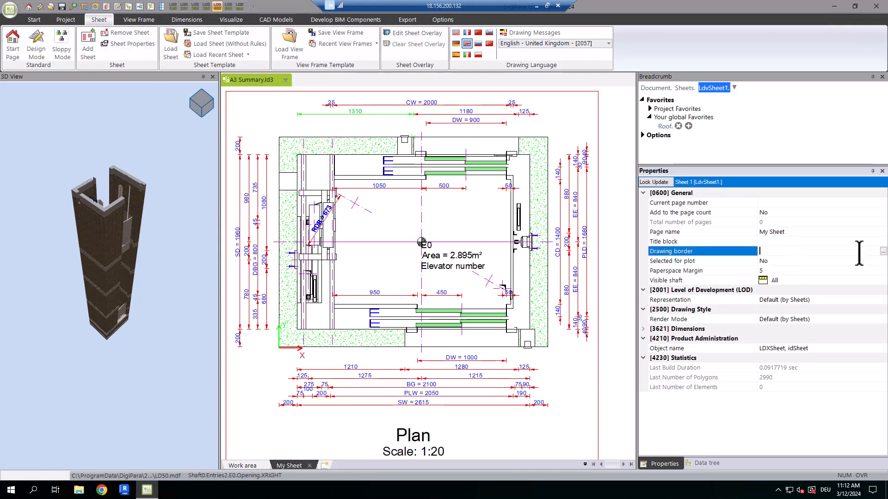
left_click(883, 252)
left_click(240, 123)
left_click(366, 277)
Step: Assign the titl_rop_int.dwg title block to My Sheet
left_click(855, 241)
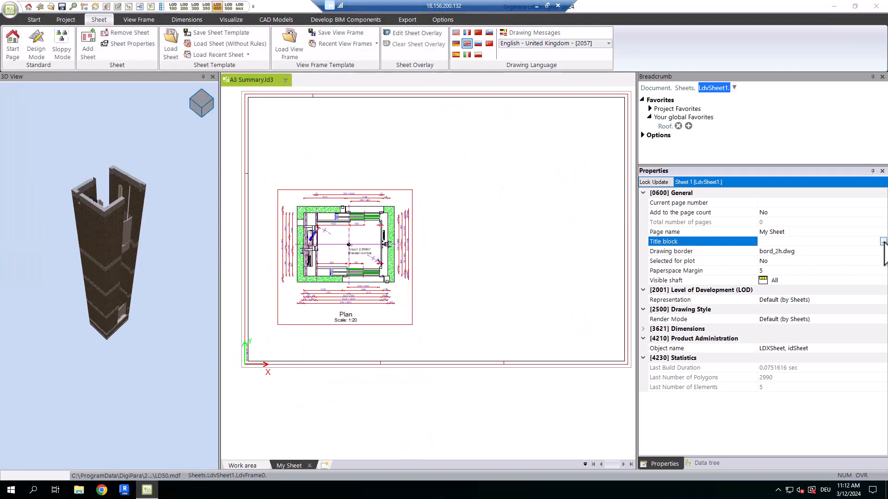
left_click(883, 241)
left_click(241, 152)
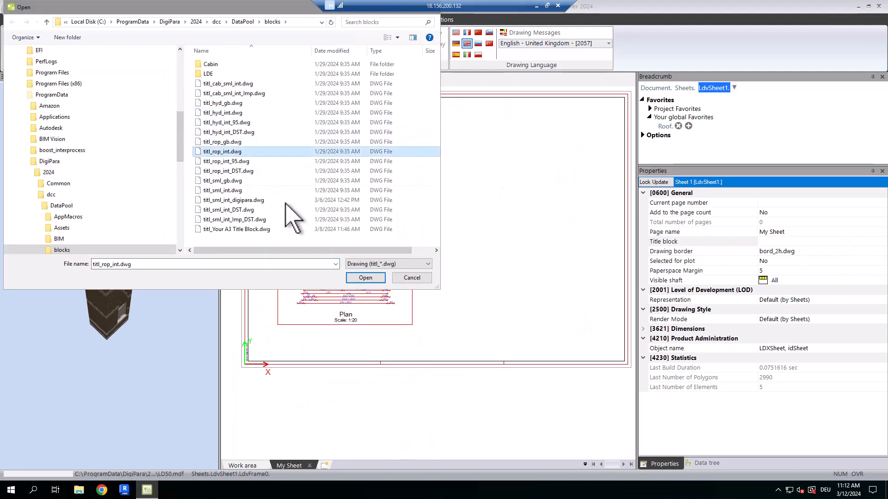
left_click(364, 278)
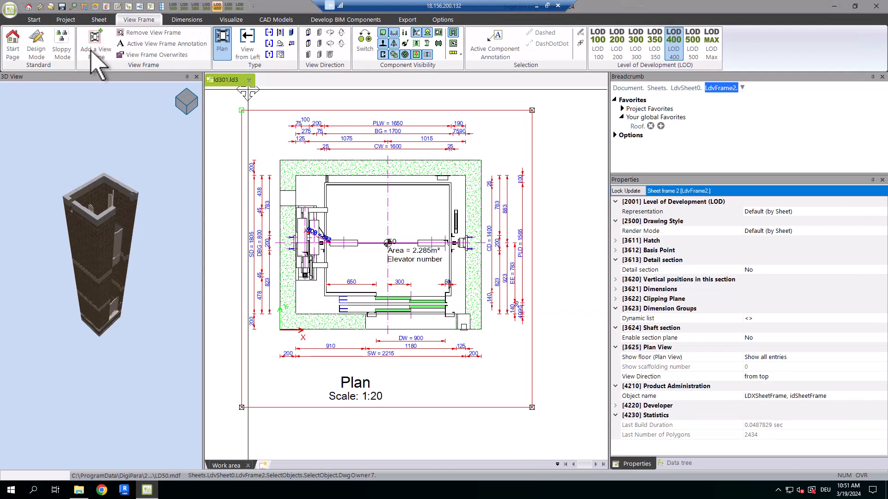
Step: Add two plan view frames to the work area and delete the last one added
left_click(91, 59)
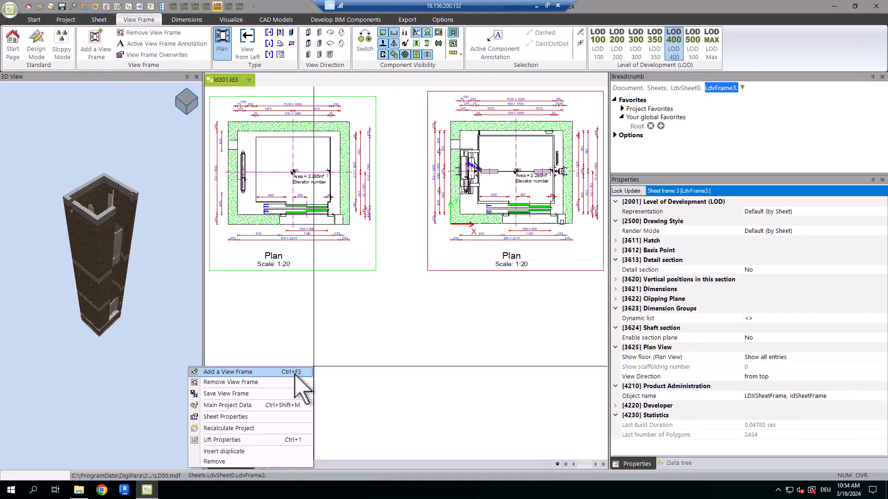
left_click(295, 373)
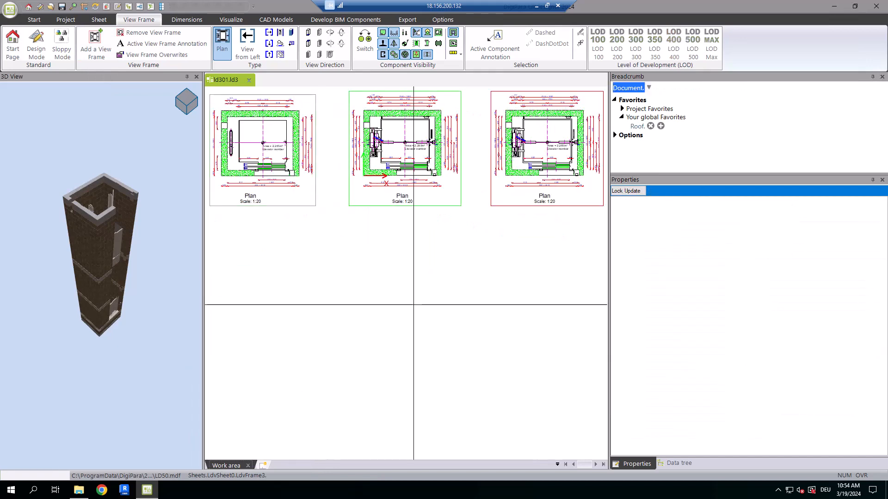
left_click(491, 210)
key("Delete")
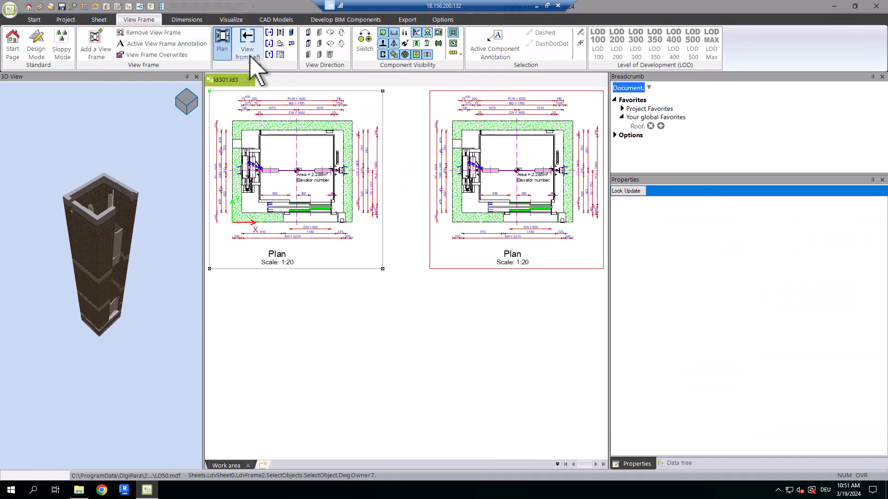
Step: Change the second plan view frame to an entrance view and switch its view direction to a side section
left_click(280, 43)
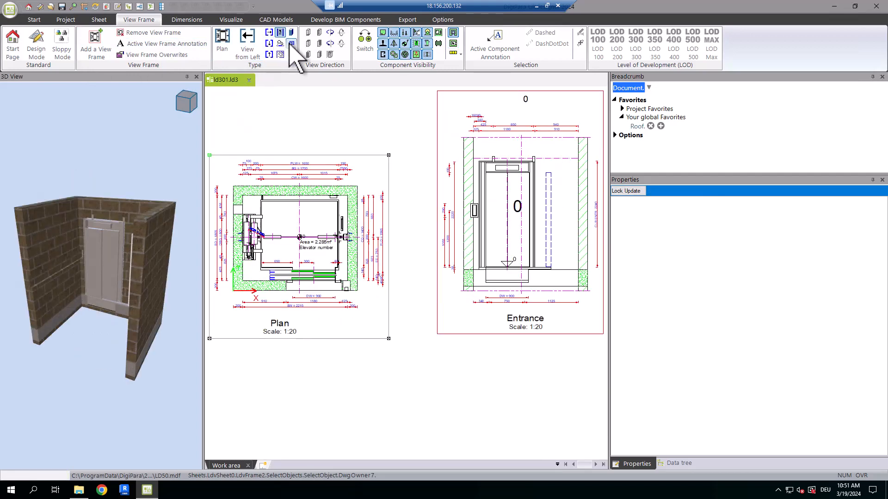
left_click(335, 35)
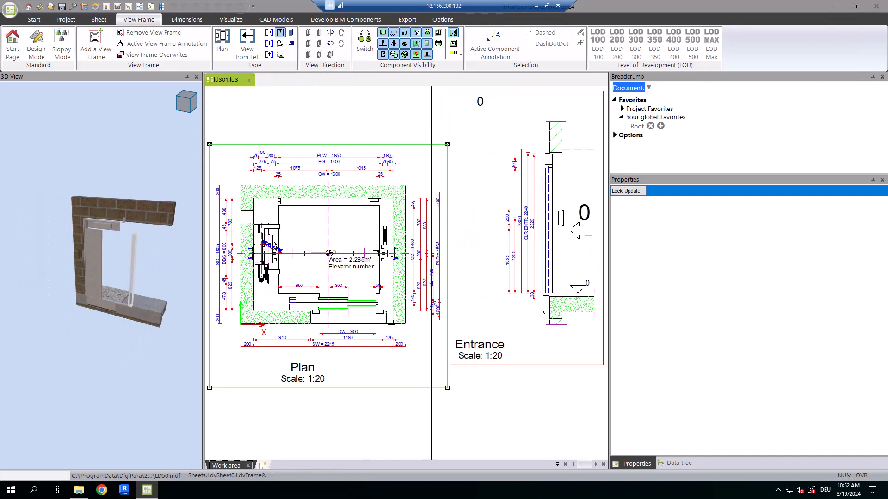
Step: Examine the Location and Section plane options in the Entrance view frame's entrance detail settings
left_click(457, 103)
left_click(777, 387)
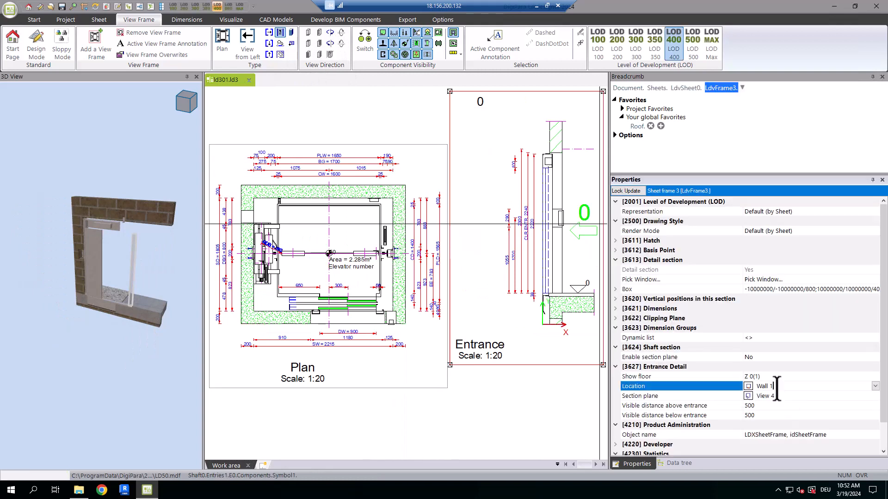
left_click(875, 386)
left_click(875, 386)
left_click(814, 396)
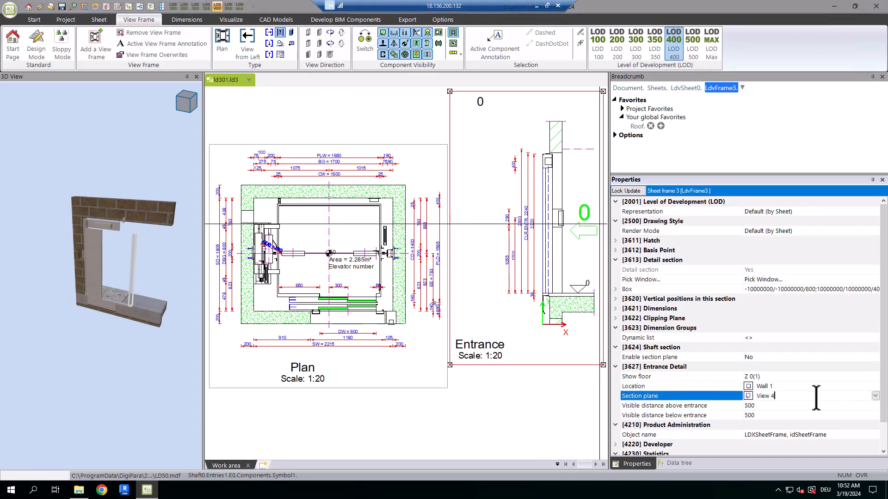
left_click(875, 397)
left_click(875, 396)
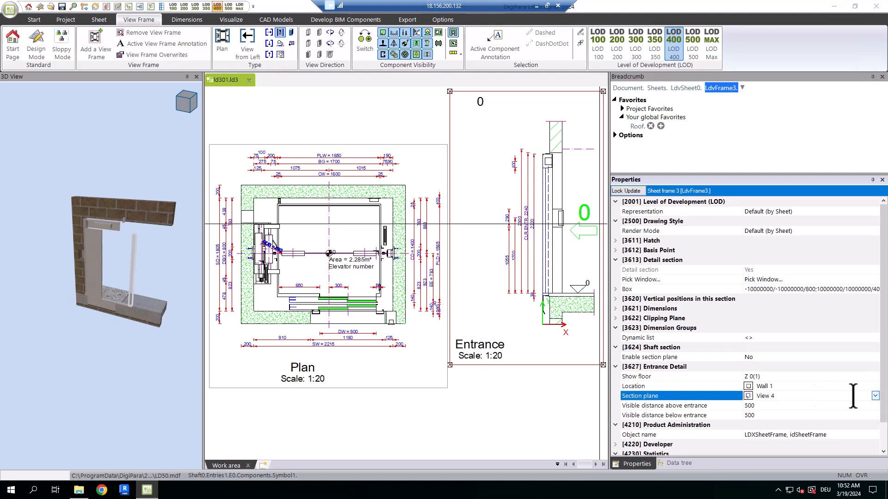
left_click(704, 358)
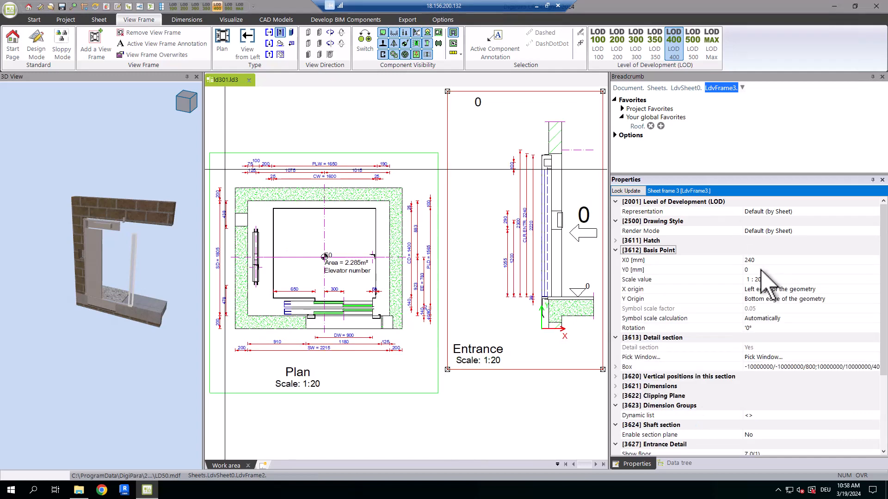
Step: Check the Entrance view frame's basis point fields and move the frame slightly down and left in the work area
left_click(761, 261)
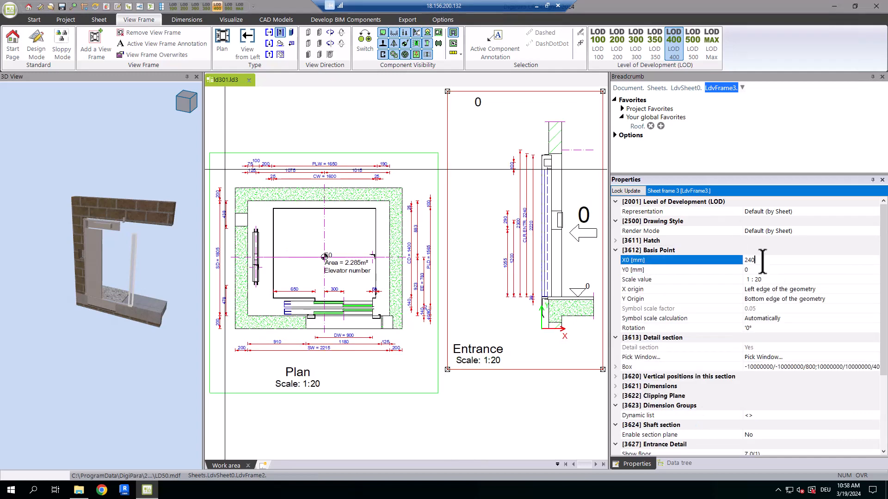
left_click(764, 269)
left_click(447, 370)
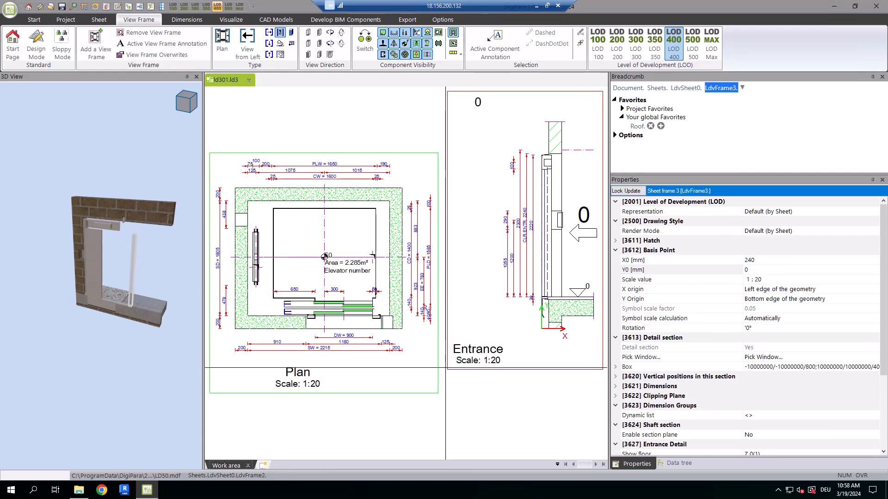
mouse_move(448, 370)
left_mouse_down()
mouse_move(462, 354)
mouse_move(445, 400)
mouse_move(444, 378)
left_mouse_up()
Step: Show the guide rails and rail brackets in the Plan view frame
left_click(357, 394)
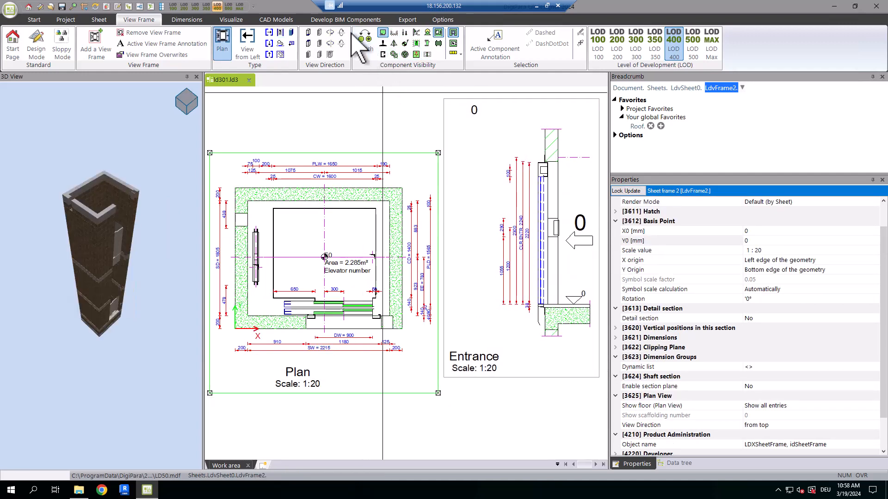
left_click(383, 43)
left_click(383, 55)
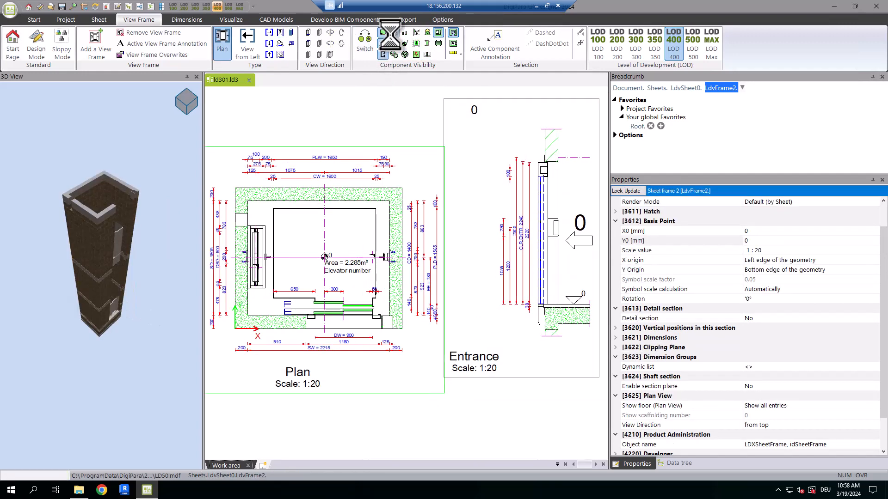
Step: Turn off the guide rail and rail bracket dimensions in the Plan view frame and restore the car dimensions
left_click(183, 21)
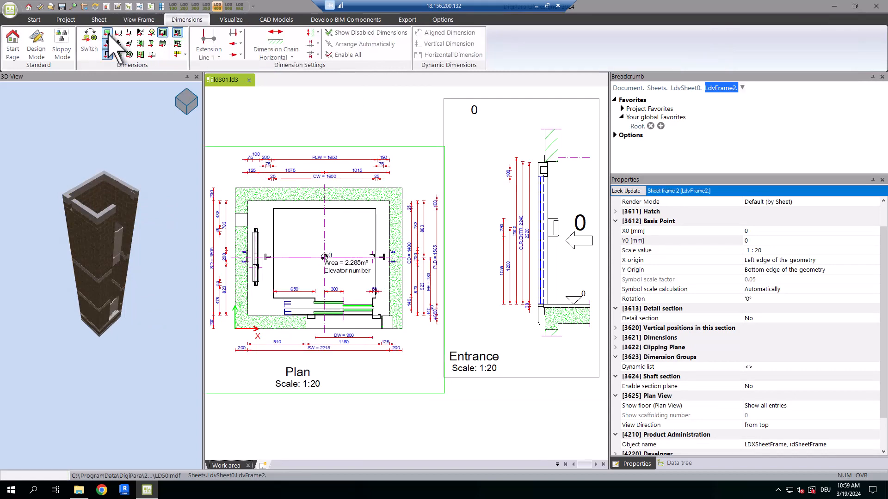
left_click(108, 46)
left_click(109, 57)
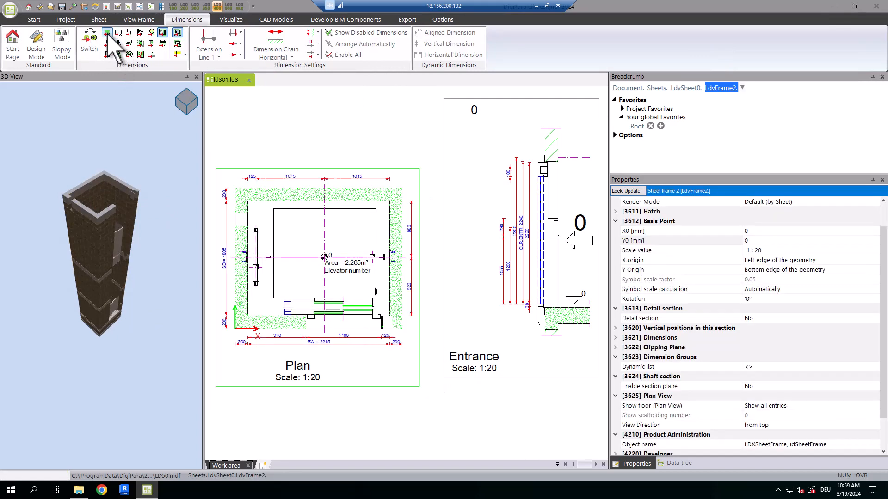
left_click(108, 34)
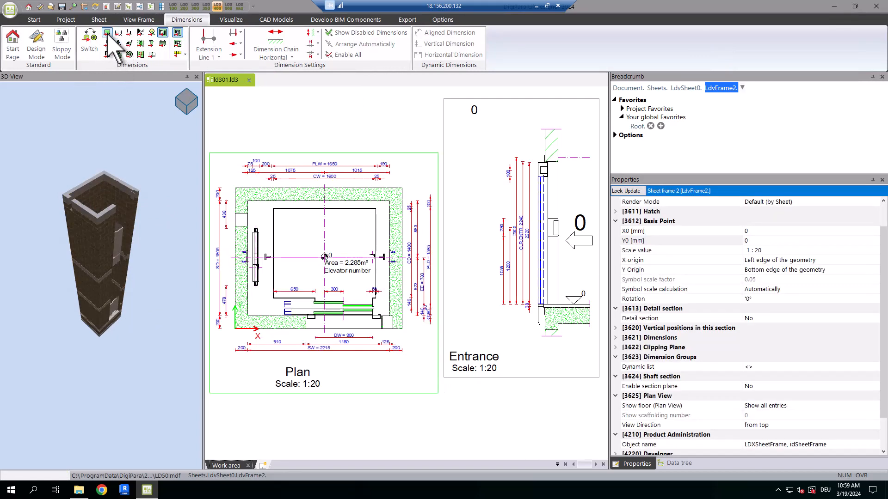
Step: Delete the counterweight frame from the Plan view frame
left_click(256, 257)
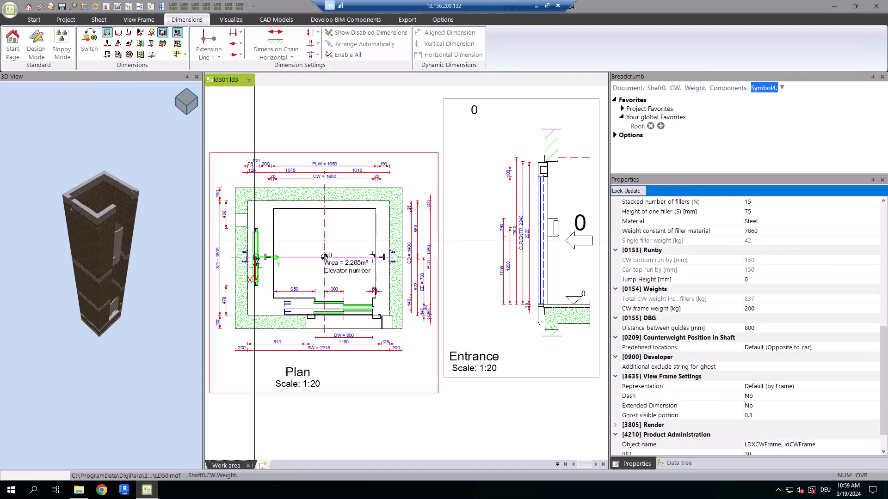
left_click(34, 19)
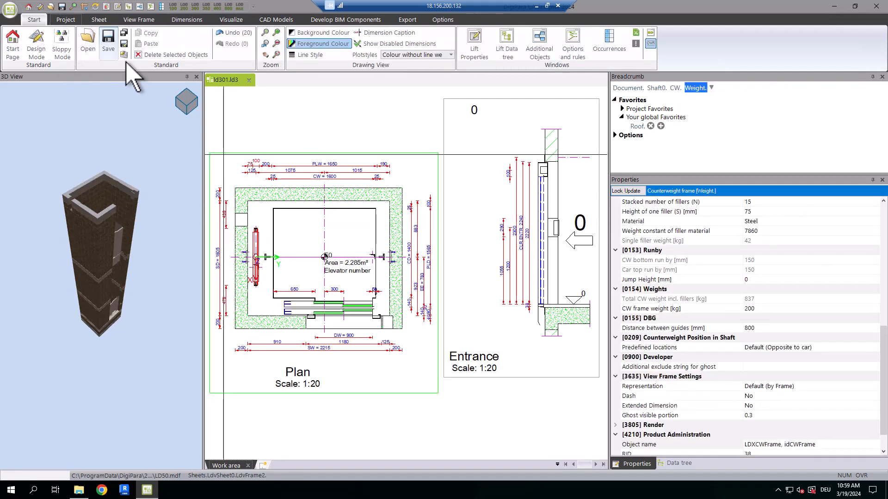
left_click(156, 54)
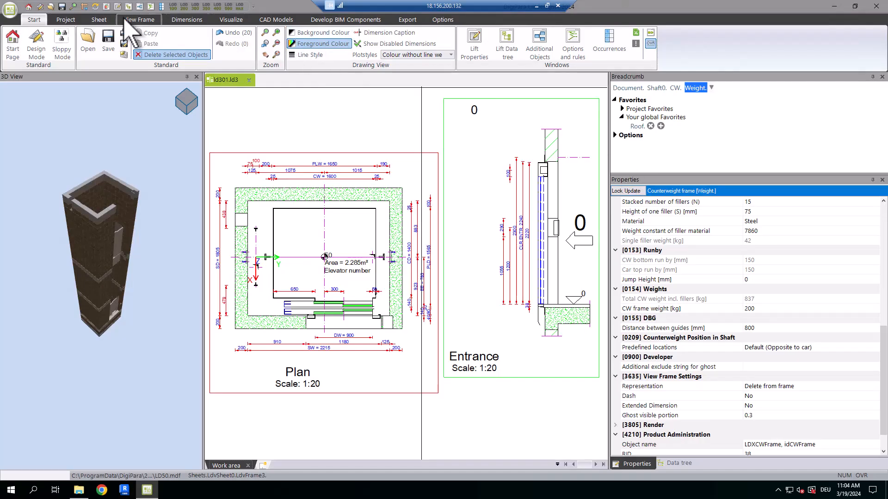
Step: Restore the counterweight in the Plan view frame by deleting the Shaft0.CW.Weight. LOD entry from its view frame overwrites
left_click(139, 19)
left_click(141, 55)
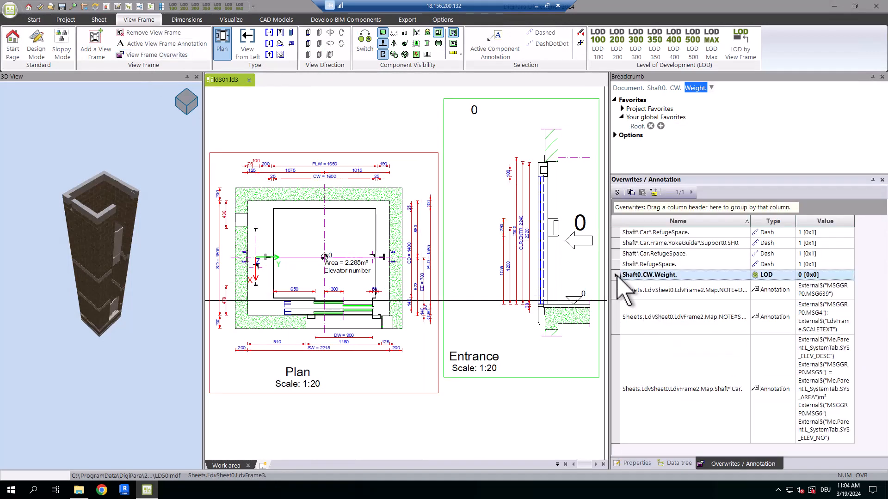
key("Delete")
left_click(456, 279)
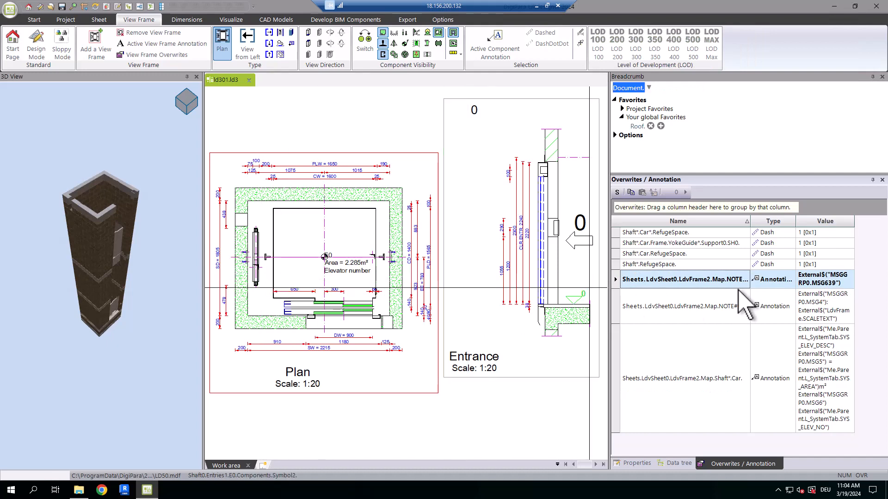
left_click(758, 309)
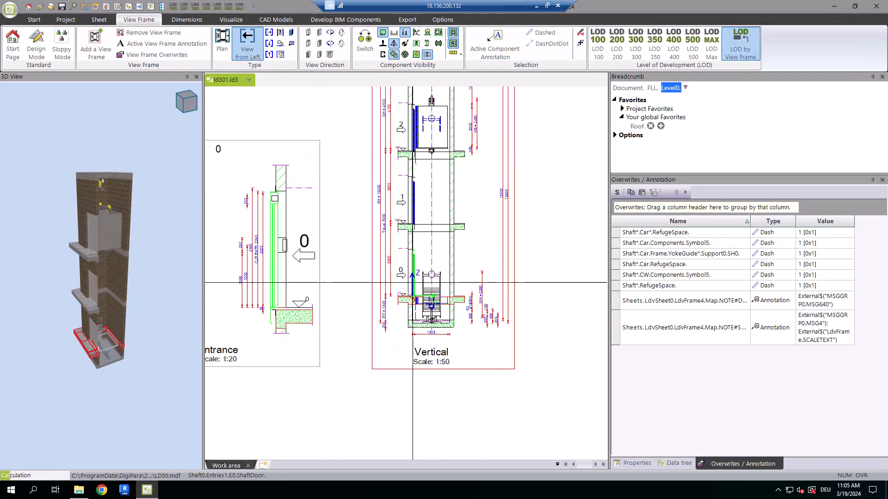
Step: Annotate the floor 0 landing door in the Vertical view frame with its default text
left_click(413, 276)
left_click(489, 50)
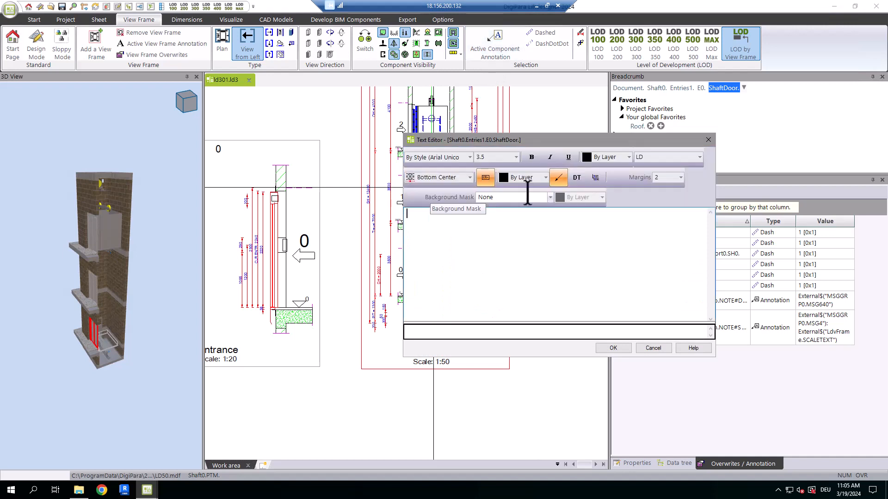
left_click(577, 177)
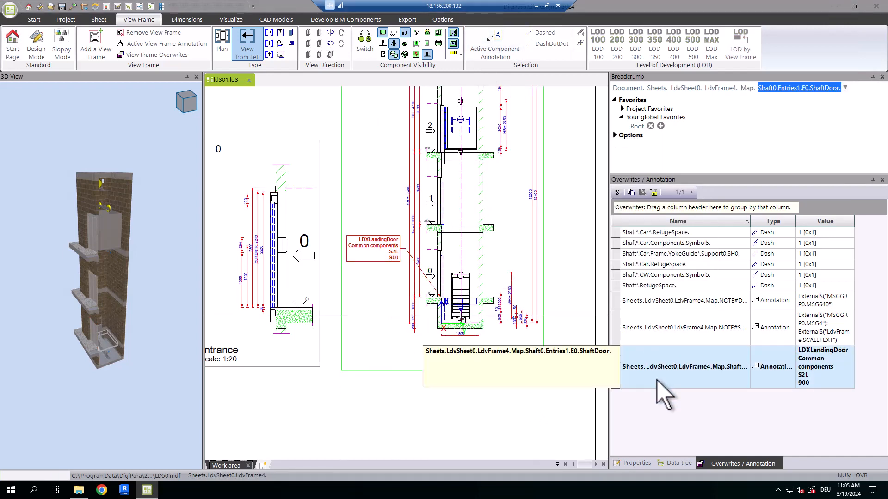
Step: Apply the landing door annotation to the doors on all floors by replacing its path with the Any Index option
left_click(653, 192)
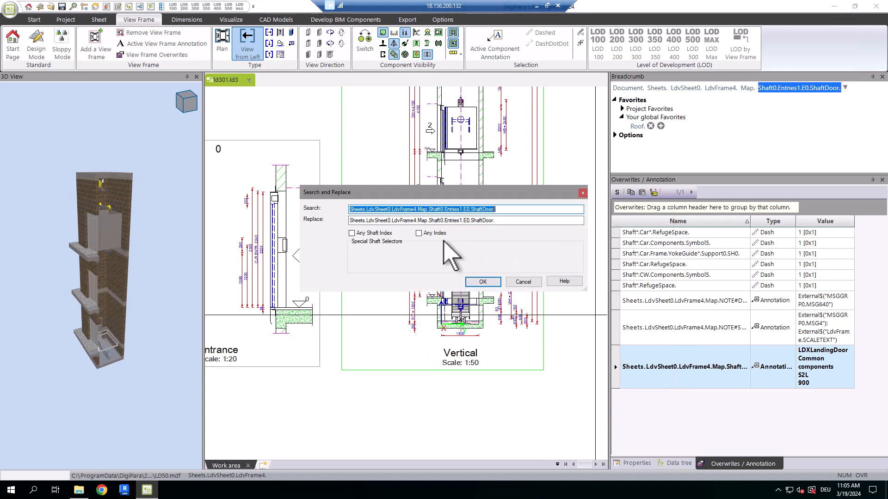
left_click(419, 233)
left_click(483, 282)
scroll(507, 410, "down", 3)
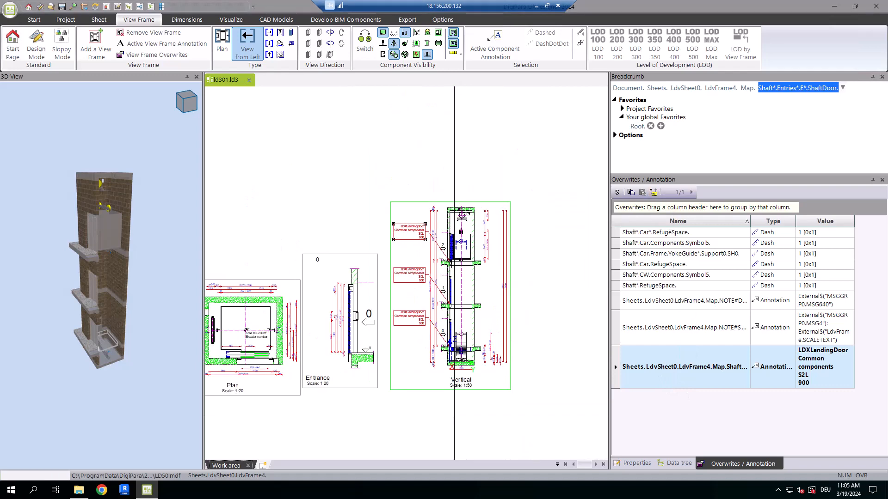
scroll(469, 409, "up", 2)
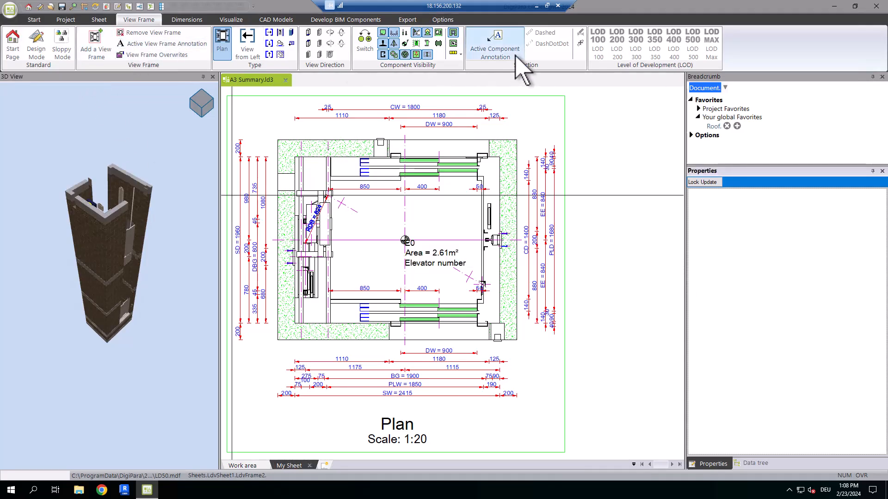
Step: Select the Plan title text below the view on My Sheet and open it for editing
left_click(387, 425)
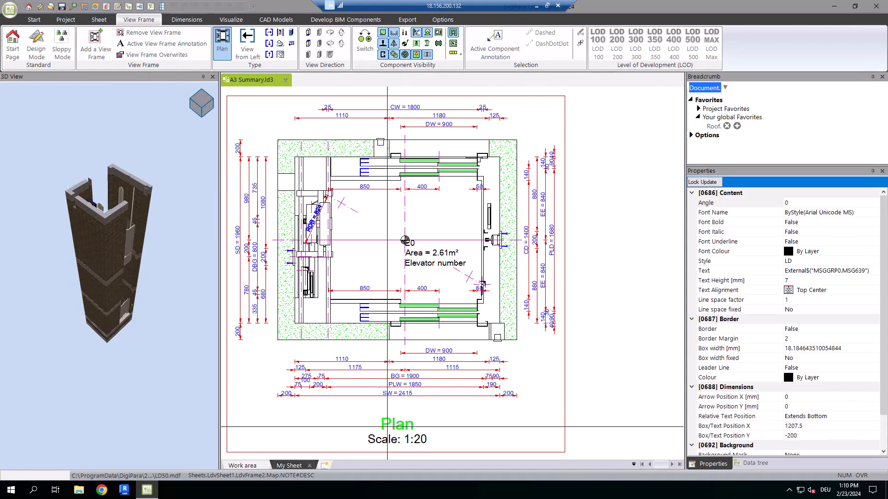
double_click(387, 426)
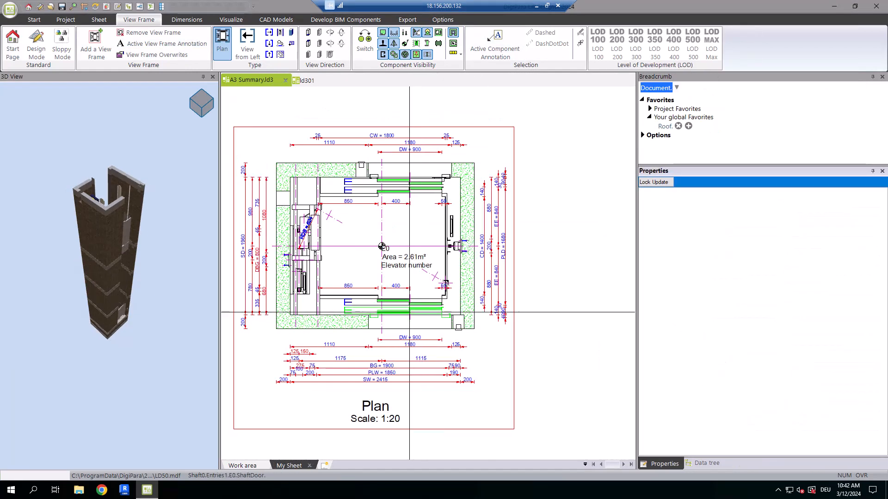
Step: Annotate the floor 0 landing door in the Plan view, link its width line to L_DoorDimTab.DD_DW, and place the text beside the lower dimensions
left_click(518, 55)
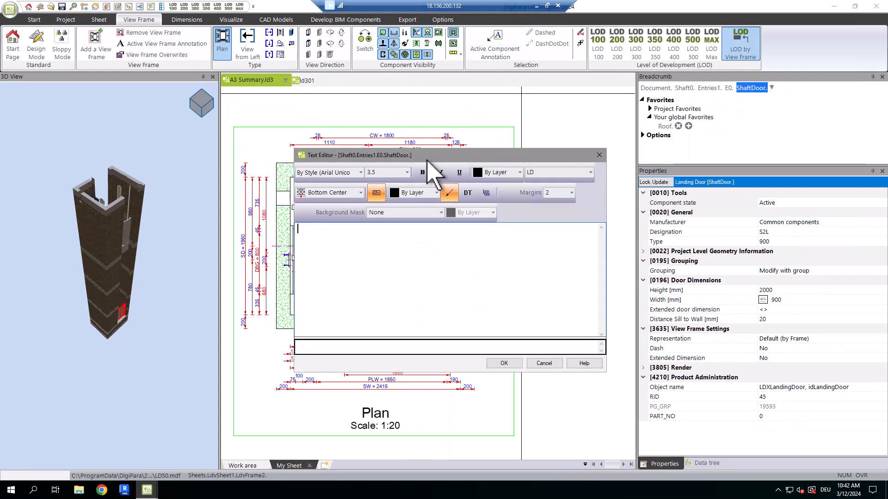
left_click_drag(467, 339, 466, 292)
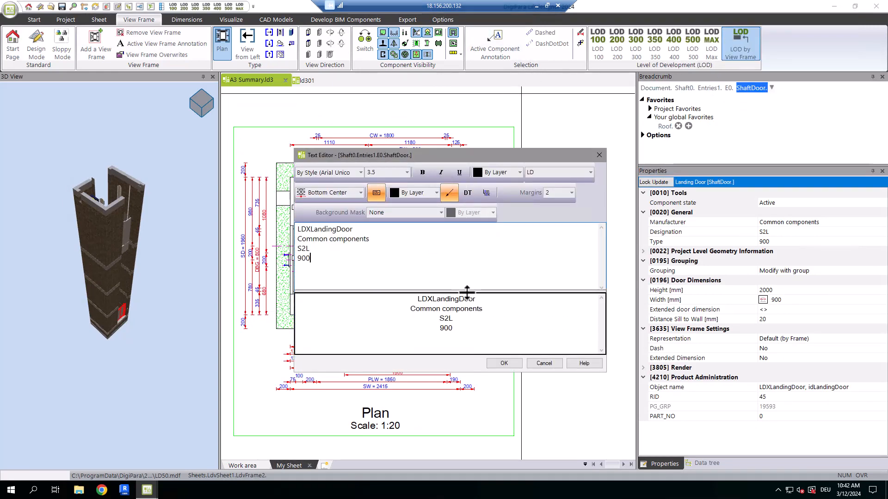
left_click(487, 193)
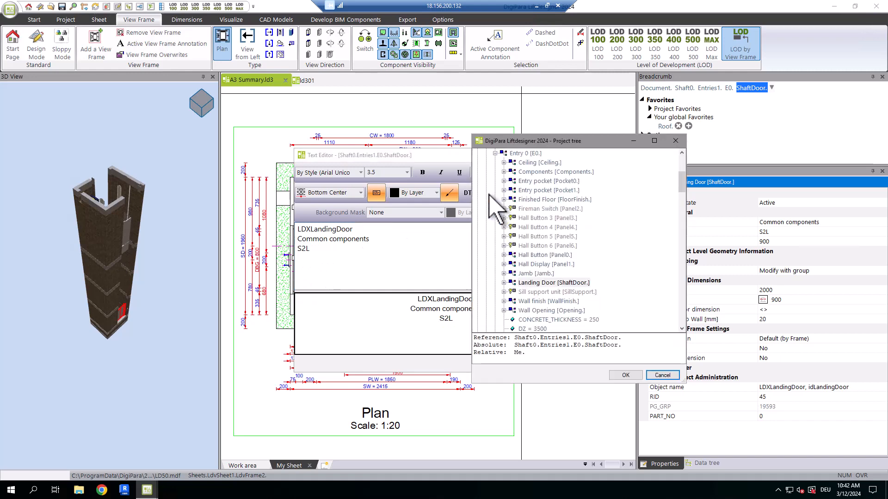
left_click(504, 283)
scroll(511, 259, "down", 9)
left_click(512, 264)
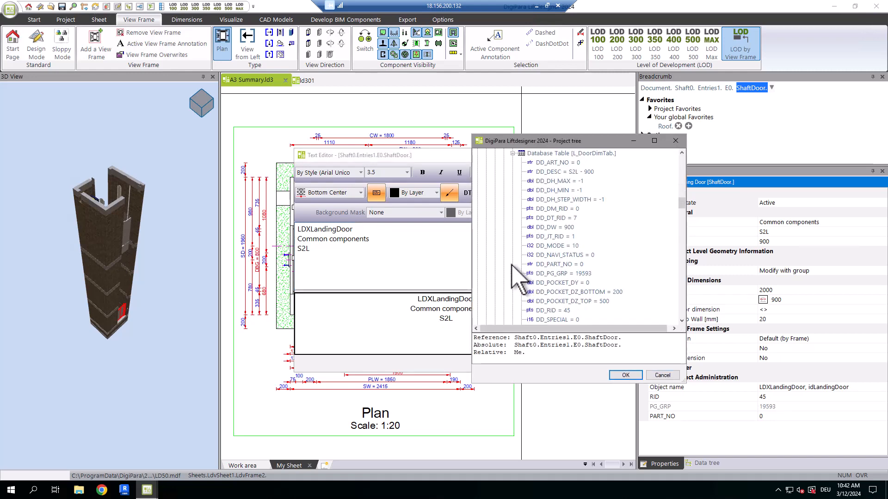
left_click(552, 227)
left_click(612, 376)
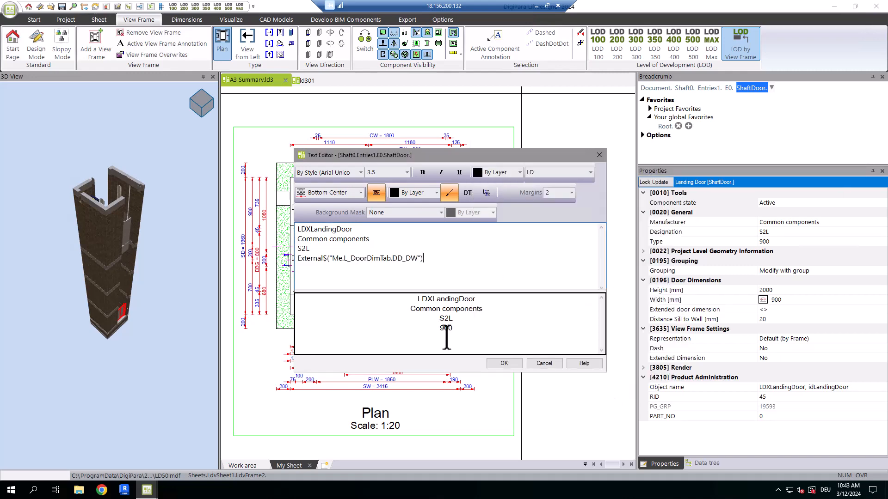
left_click(503, 364)
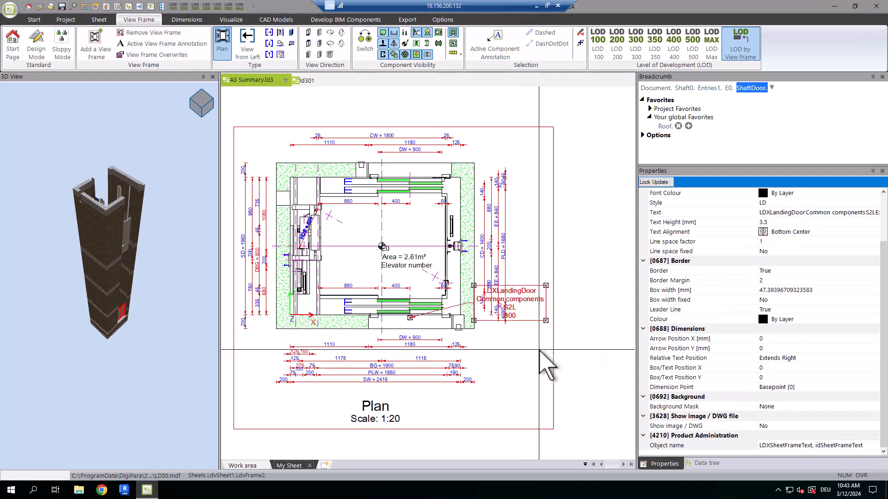
left_click_drag(547, 360, 551, 375)
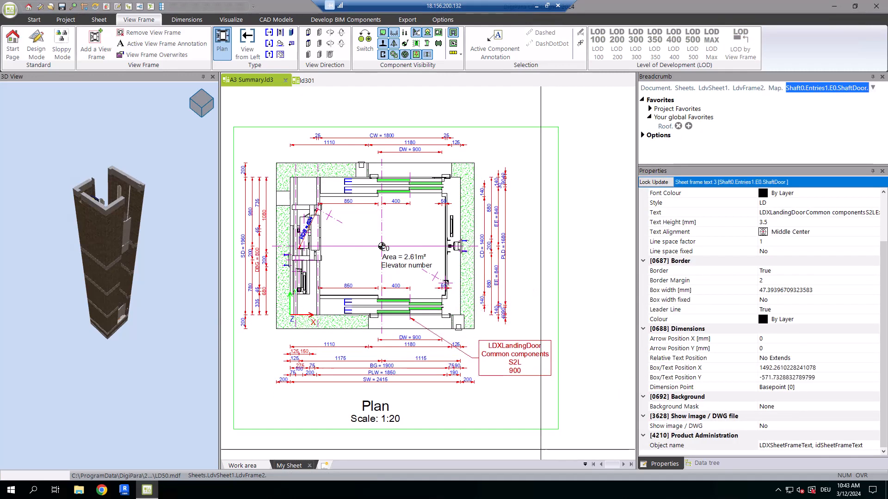
Step: Set the floor 0 landing door's width to 1000 mm and accept automatic selection of a suitable car door
left_click(411, 332)
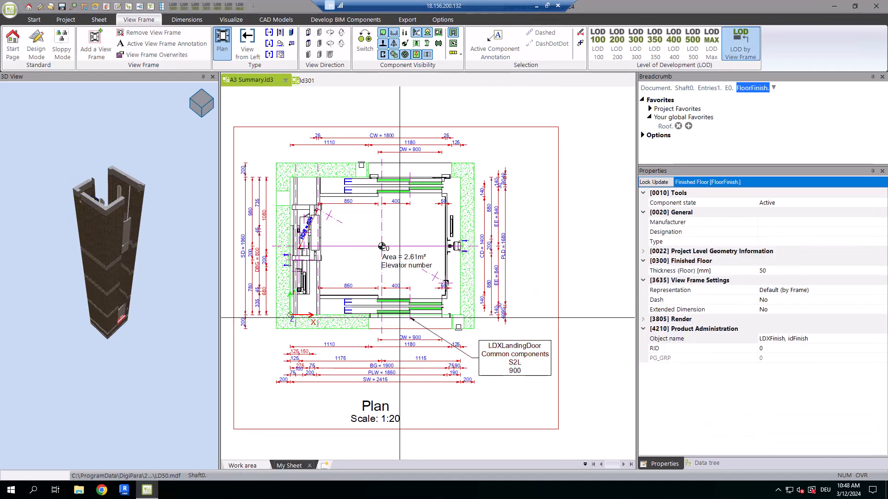
left_click(395, 308)
left_click(872, 298)
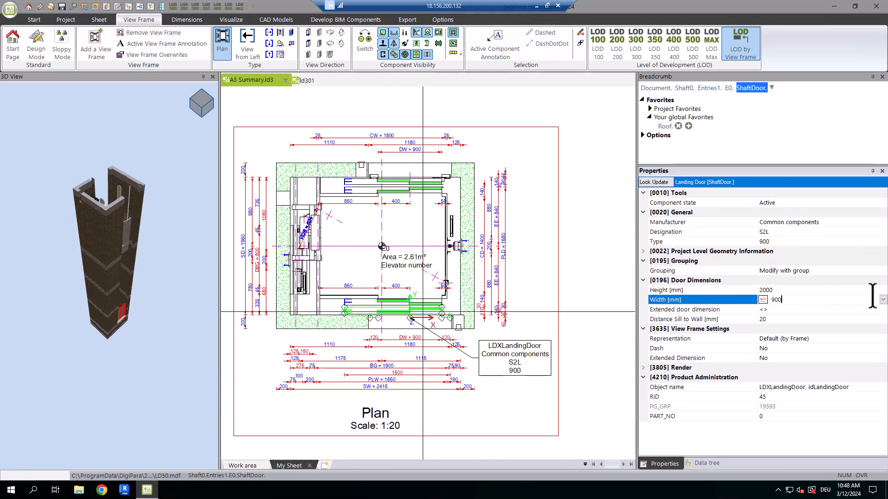
left_click(882, 301)
left_click(798, 357)
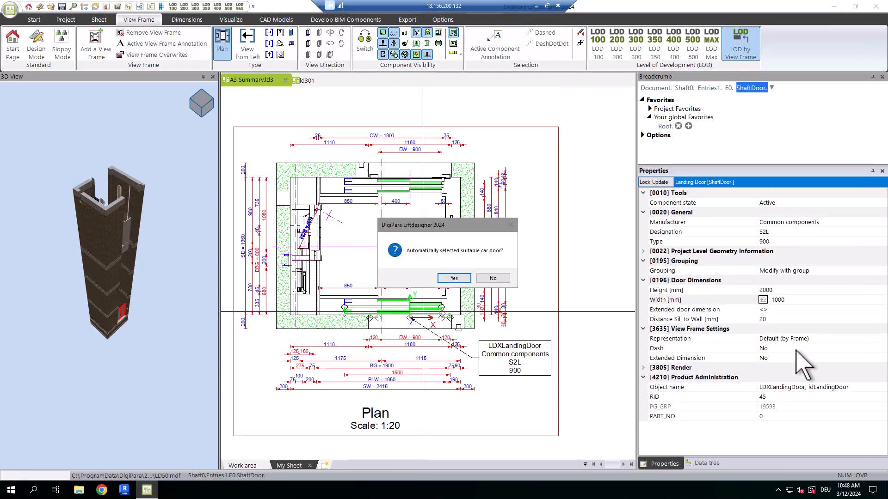
left_click(454, 278)
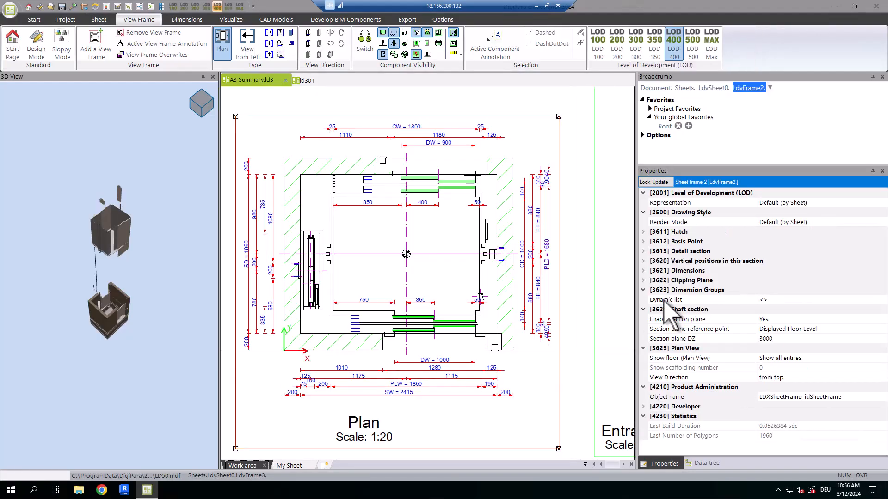
Step: Enable the detail section of the Plan view frame and pick a window around the lower part of the shaft
left_click(643, 251)
left_click(825, 261)
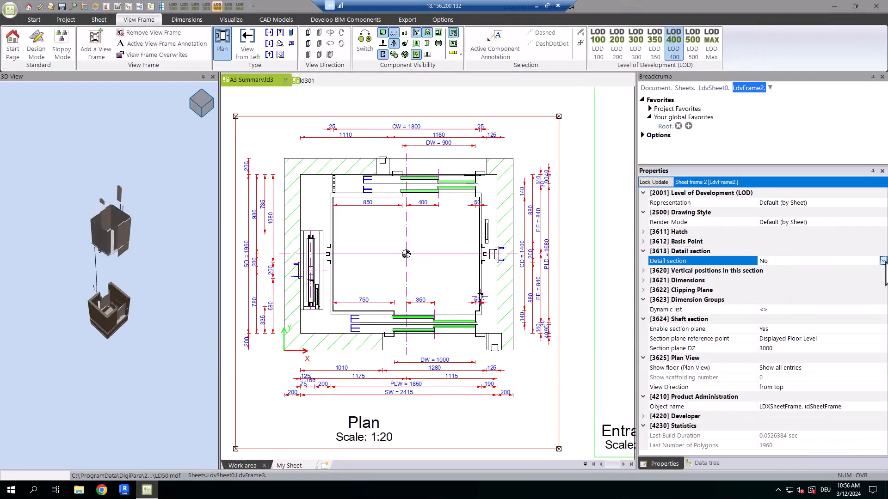
left_click(883, 261)
left_click(735, 279)
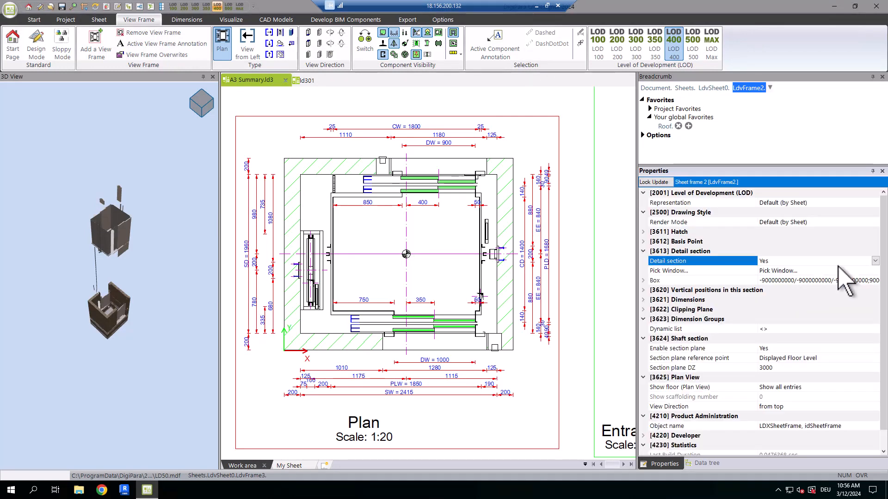
left_click(838, 270)
left_click(875, 270)
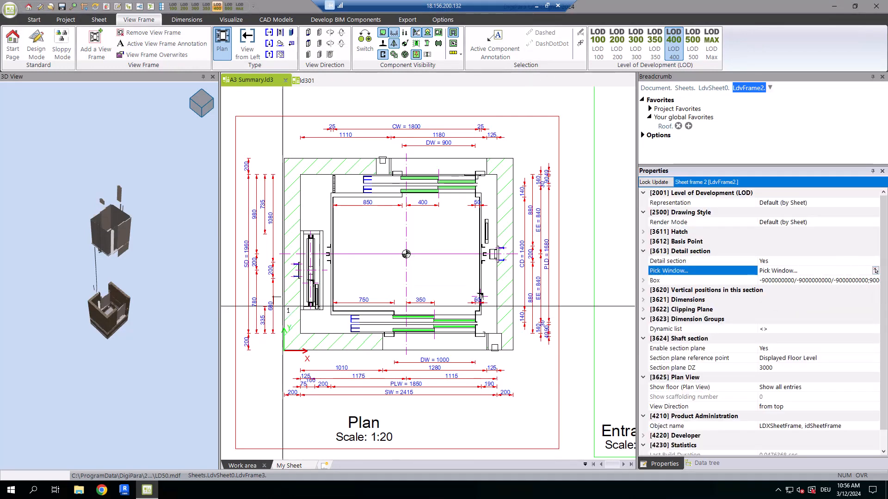
left_click(240, 280)
left_click(548, 415)
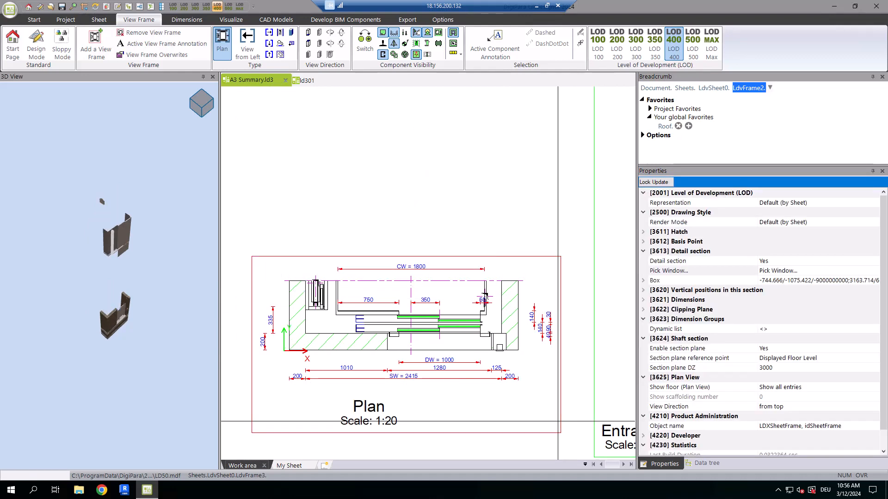
Step: Switch the Plan view frame's detail section to Yes (Rule based)
left_click(844, 260)
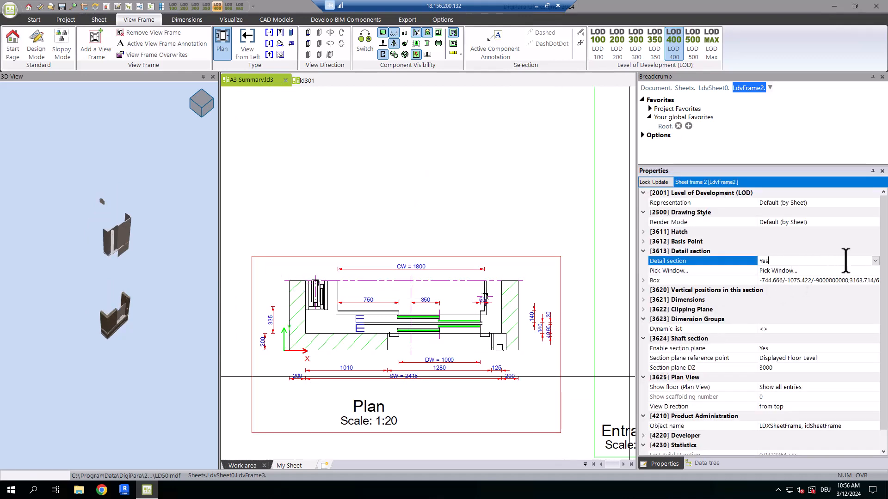
left_click(875, 261)
left_click(799, 290)
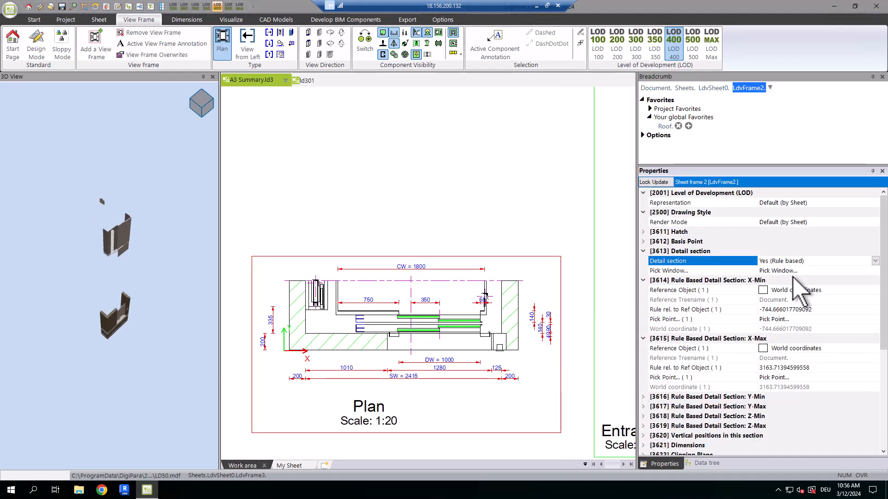
Step: Set the detail section's X-Min rule to -LD("Me.Shaft0.W_3") using the shaft wall variable from the project tree
left_click(803, 310)
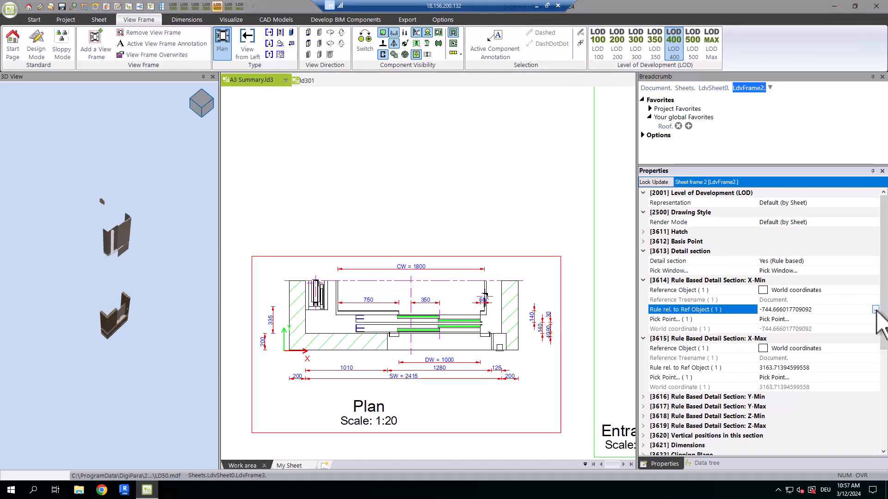
left_click(875, 309)
double_click(303, 122)
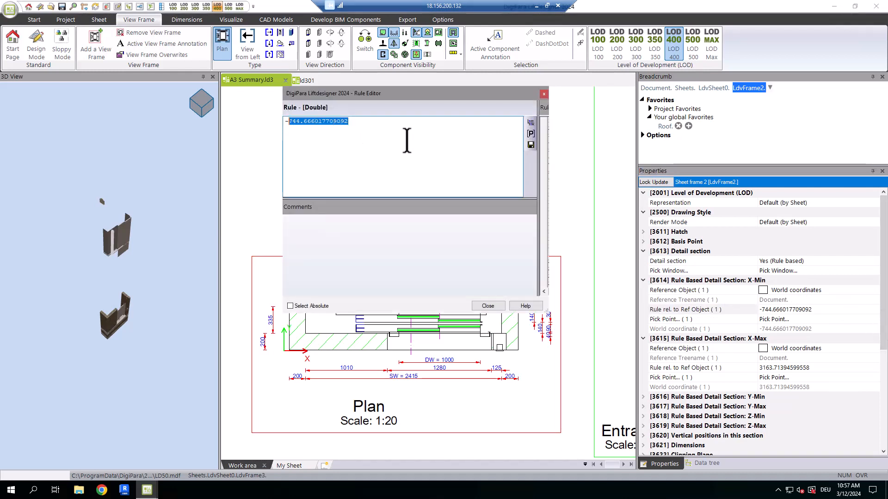
left_click(531, 123)
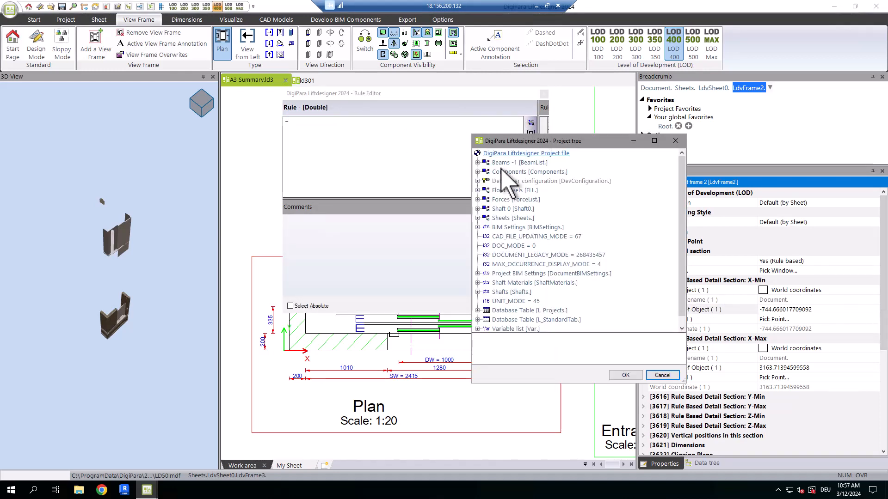
scroll(534, 245, "down", 15)
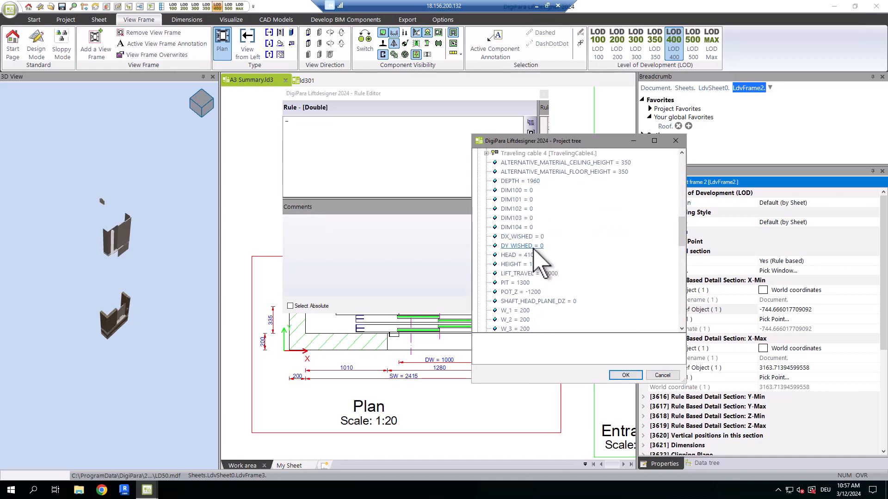
left_click(515, 218)
left_click(625, 375)
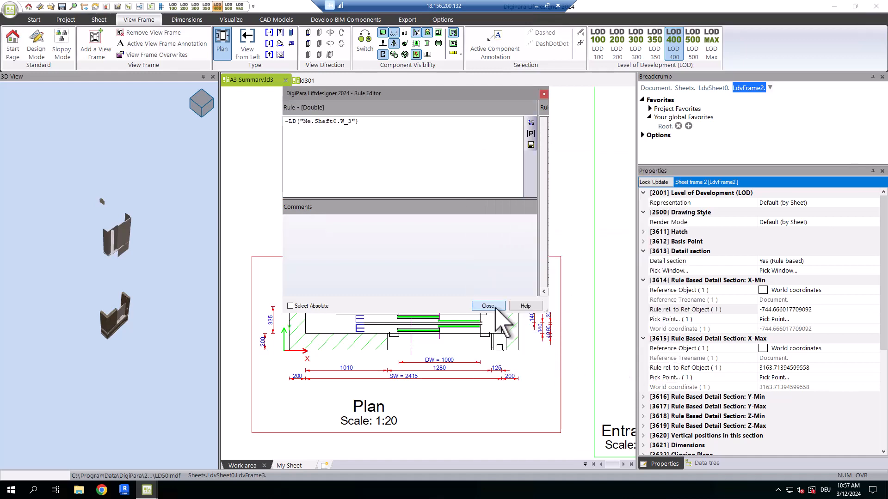
left_click(483, 306)
Step: Replace the detail section's X-Max rule with the shaft width variable, LD("Me.Shaft0.WIDTH")
scroll(778, 341, "down", 4)
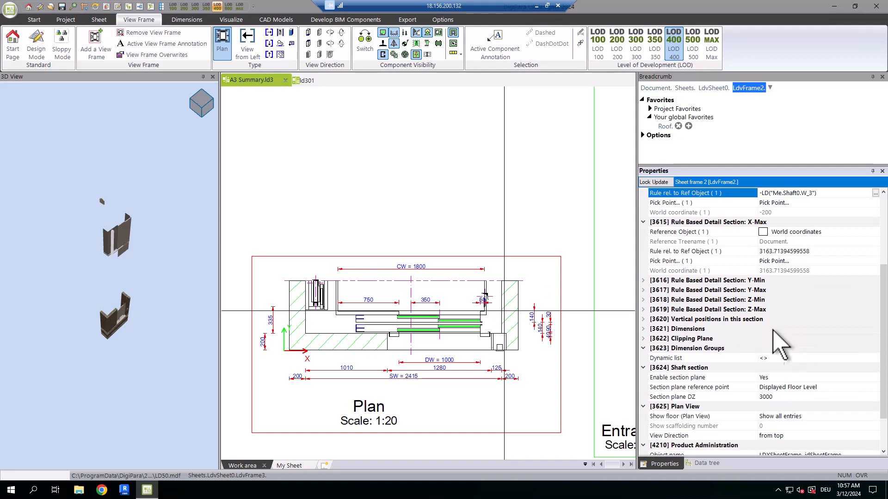
left_click(816, 251)
left_click(875, 251)
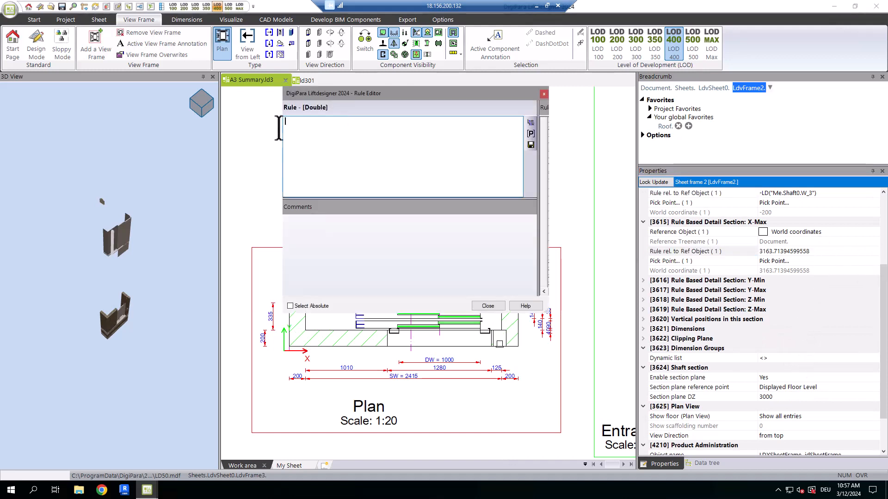
left_click(531, 122)
scroll(508, 208, "down", 5)
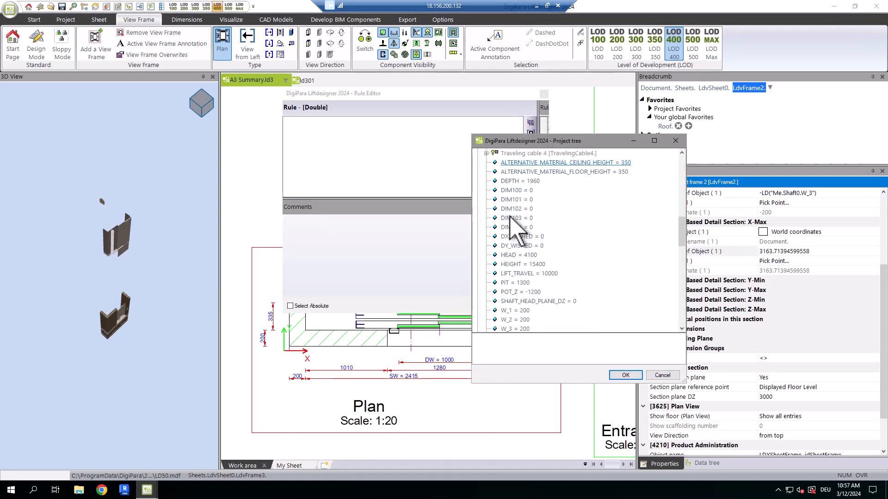
scroll(531, 273, "down", 4)
left_click(520, 255)
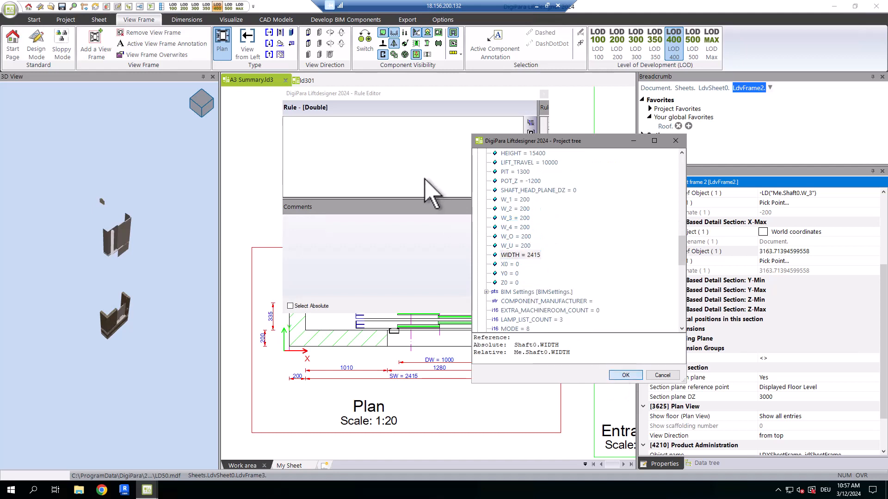
key("Return")
Step: Add the wall thickness W_4 to the X-Max rule, making it LD("Me.Shaft0.WIDTH")+LD("Me.Shaft0.W_4")
type("+")
left_click(531, 122)
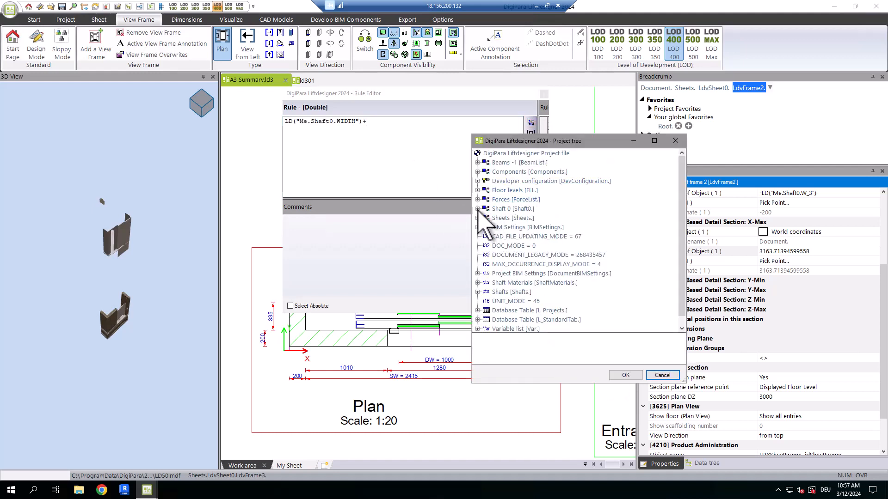
left_click(478, 209)
scroll(534, 229, "down", 5)
left_click(515, 282)
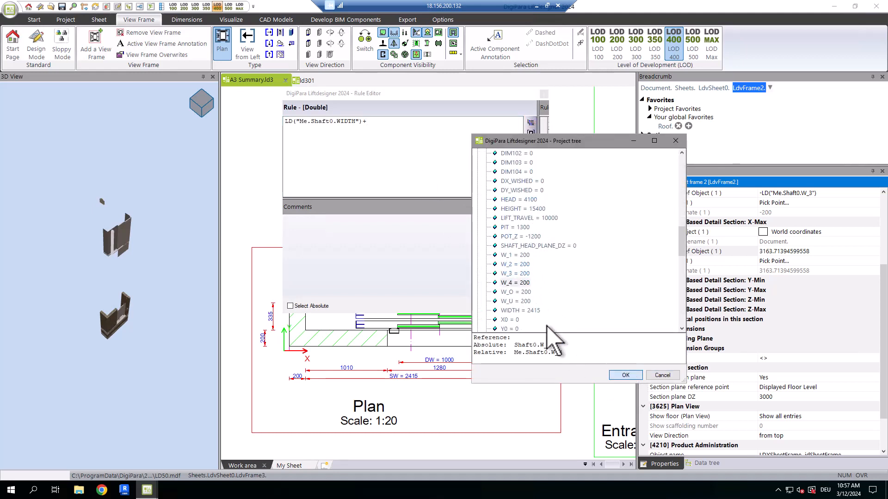
key("Return")
left_click(500, 306)
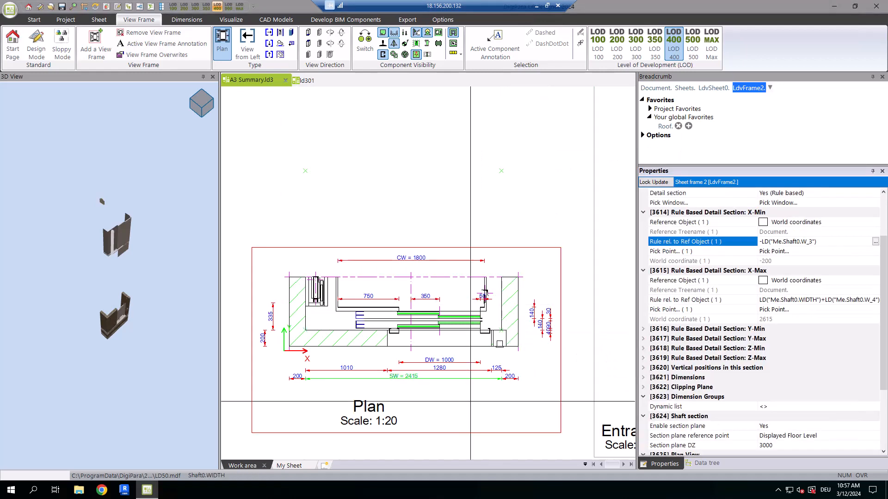
Step: Set the shaft width dimension SW in the Plan view to 2000
double_click(390, 259)
type("2000")
key("Return")
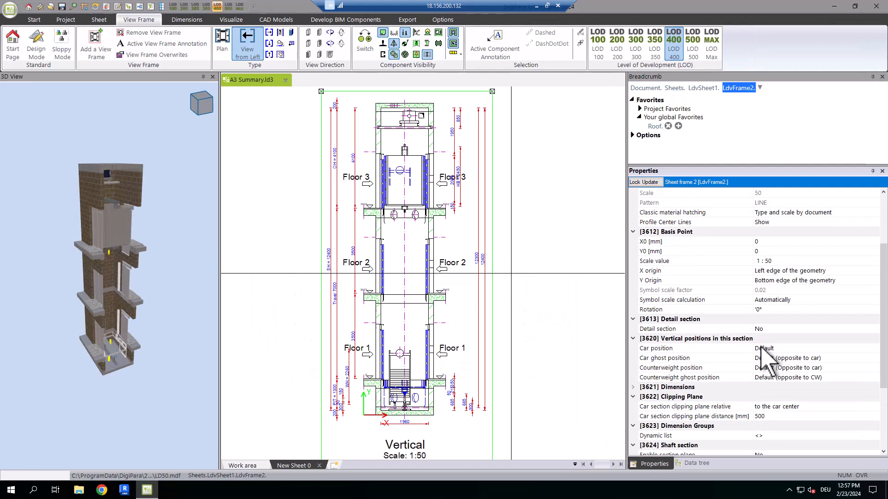
Step: Turn on symbolic representation for the Vertical view frame's vertical section
scroll(763, 359, "down", 3)
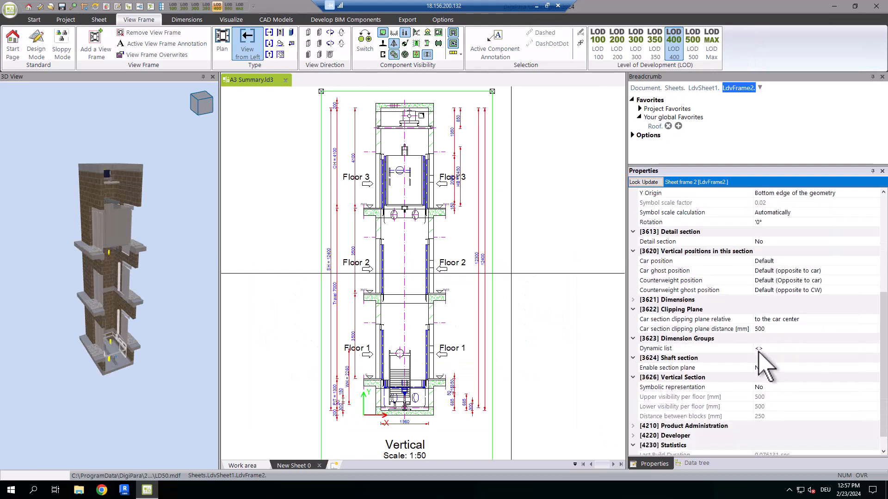
left_click(817, 388)
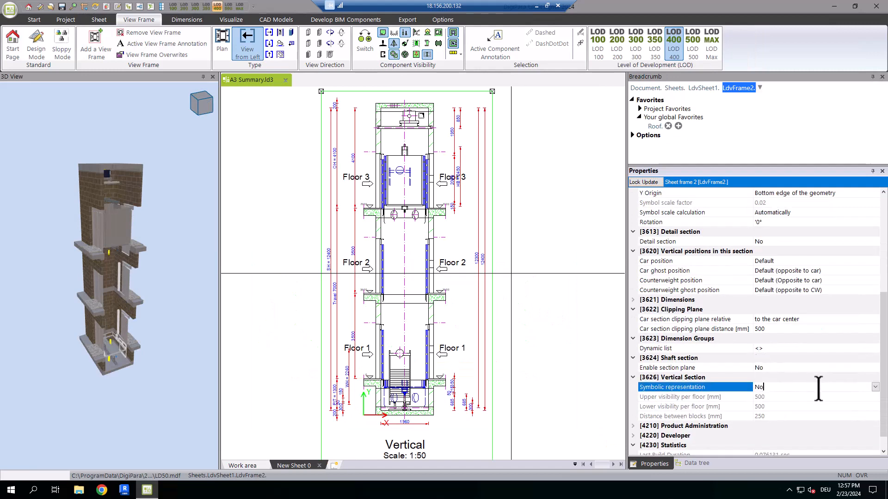
left_click(874, 387)
left_click(772, 398)
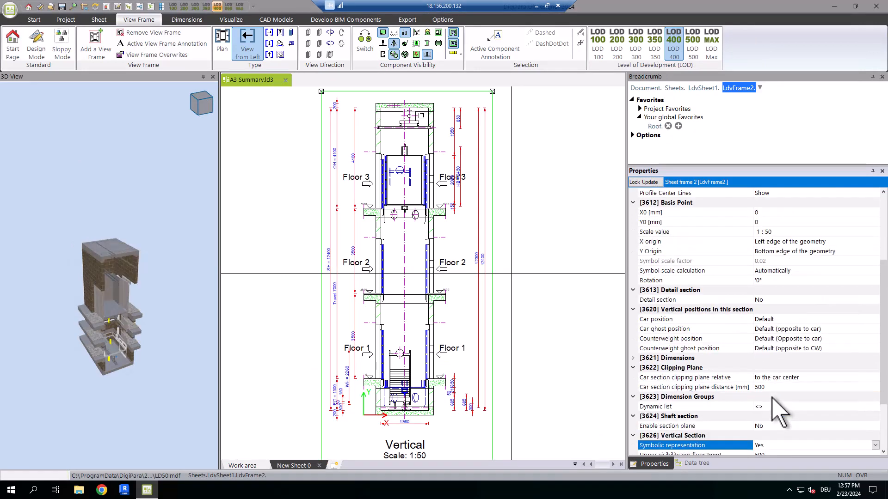
Step: Inspect the upper visibility per floor and distance between blocks settings of the Vertical frame's symbolic vertical section
scroll(754, 416, "down", 2)
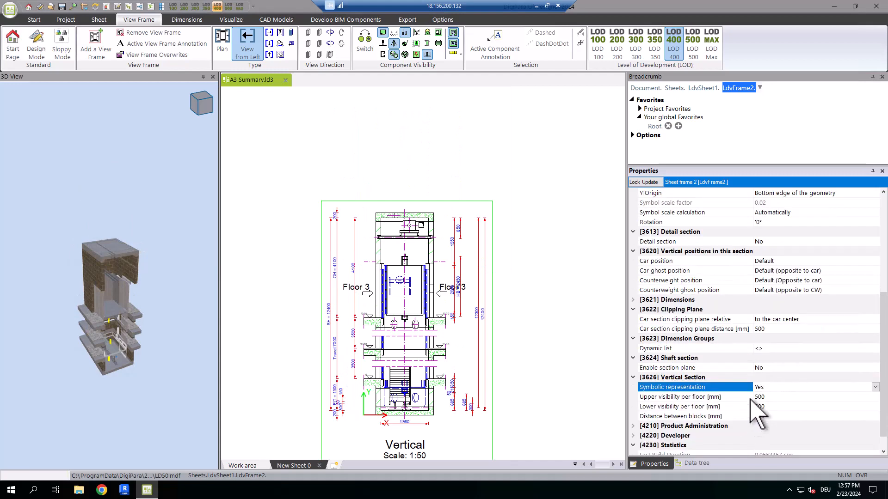
left_click(784, 398)
left_click(772, 416)
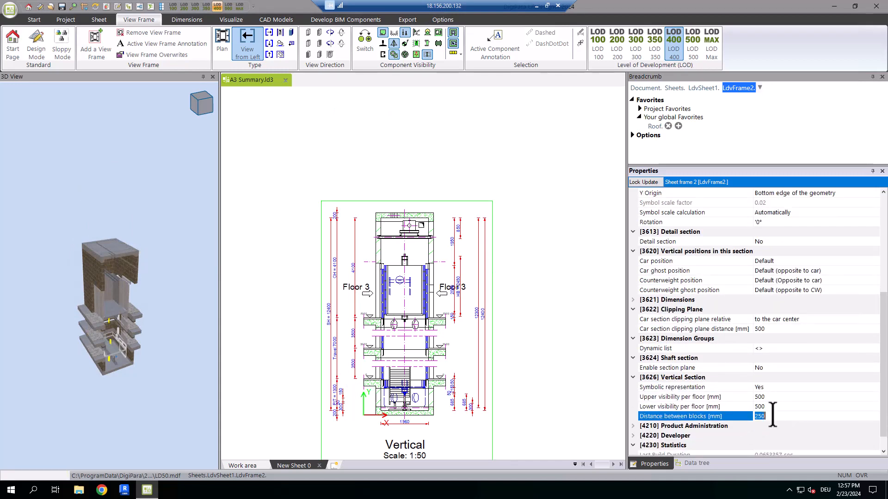
key("Return")
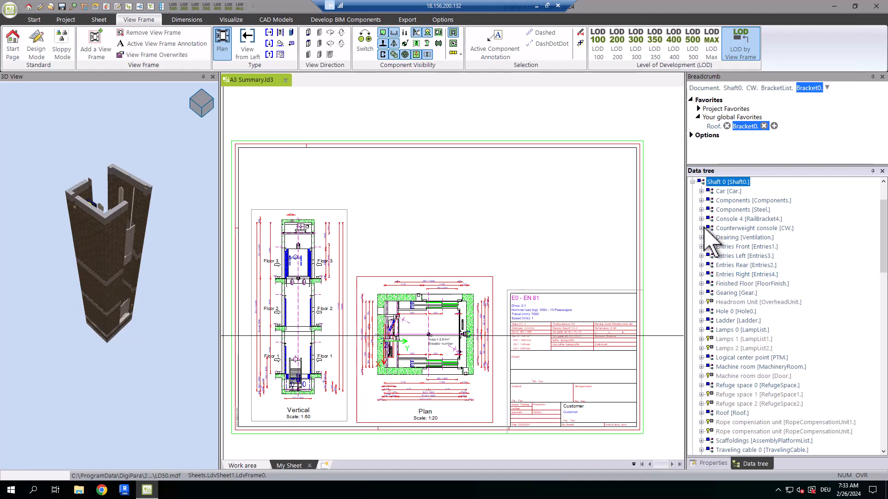
Step: Copy the form expression for RB_DESC from the rail bracket database table of Bracket 0 under the counterweight console
left_click(701, 228)
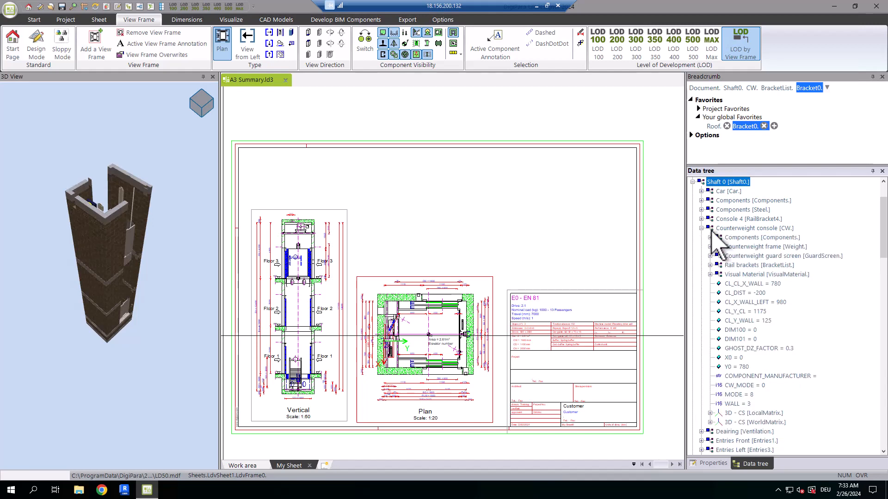
left_click(710, 266)
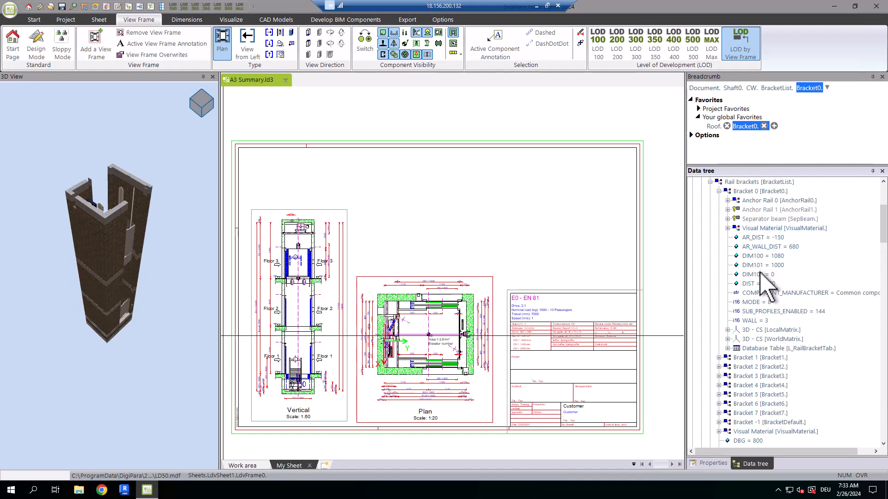
left_click(727, 349)
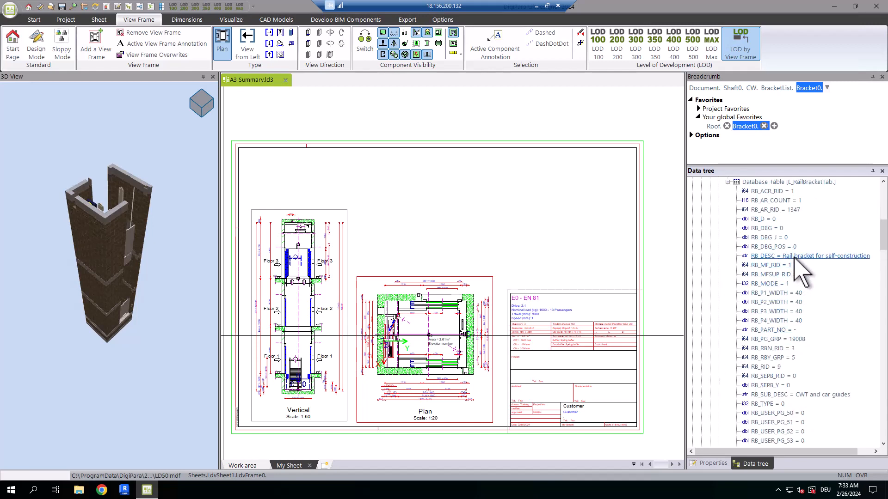
right_click(791, 257)
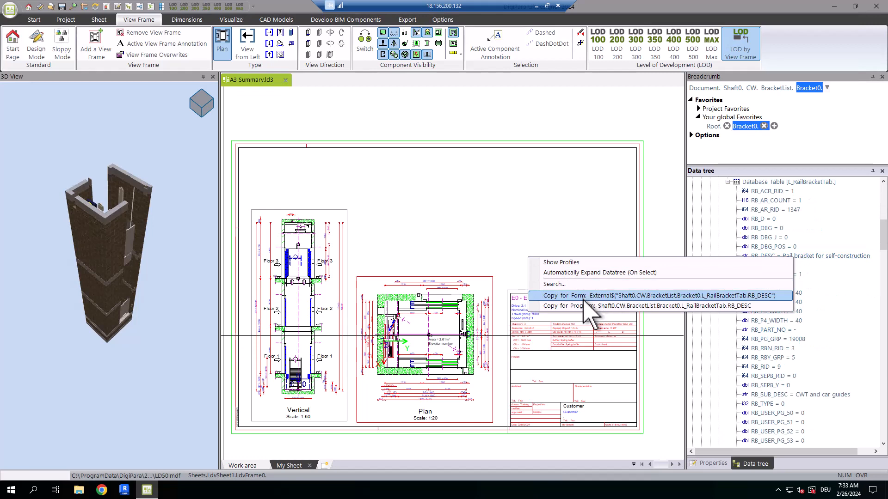
left_click(583, 298)
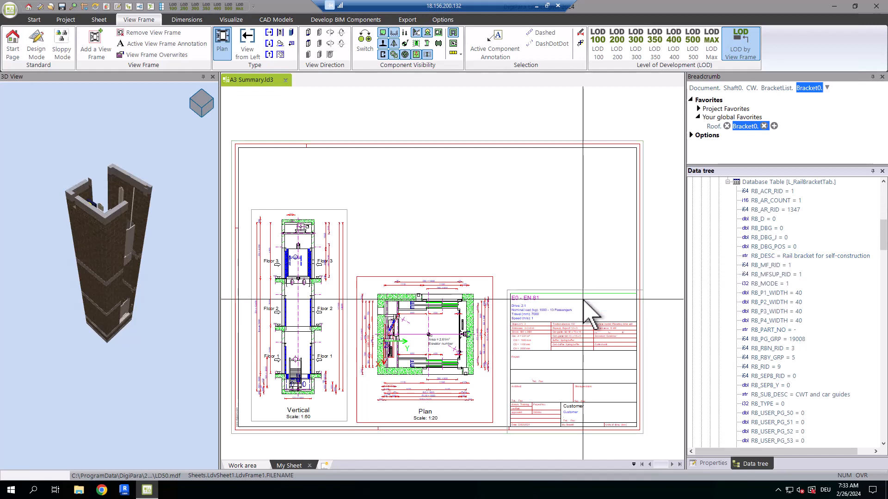
Step: Add an active component annotation to Bracket 0 in the Plan view using the copied RB_DESC expression, placing its label above the plan
scroll(367, 333, "up", 5)
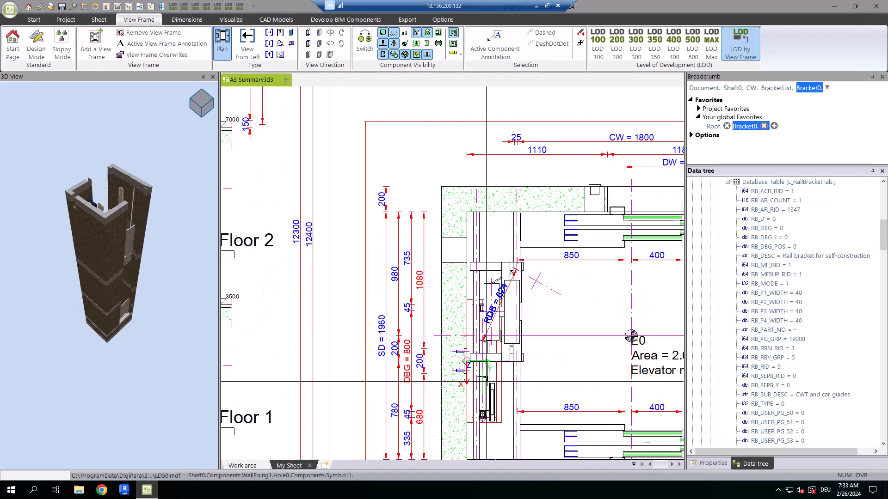
left_click(511, 58)
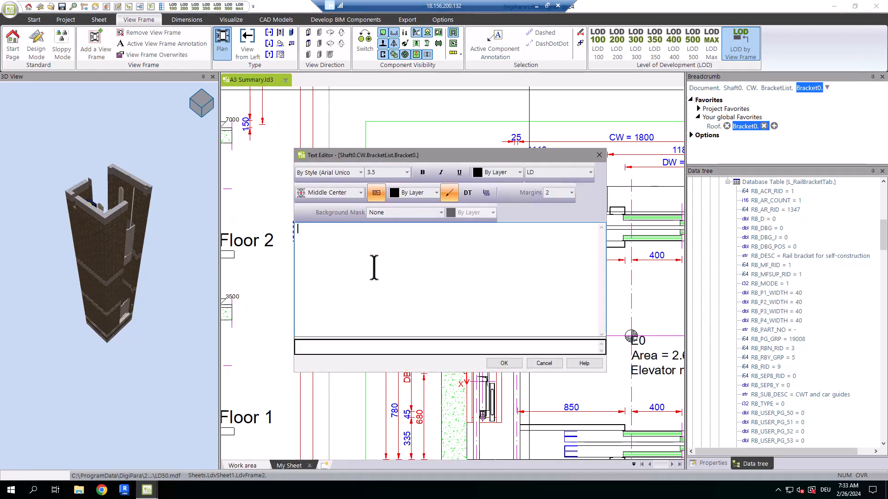
key("ctrl+v")
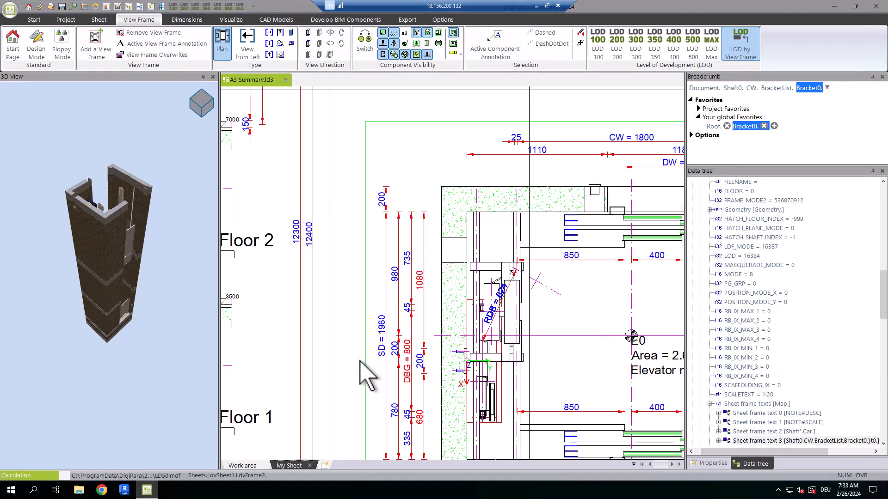
scroll(353, 337, "down", 4)
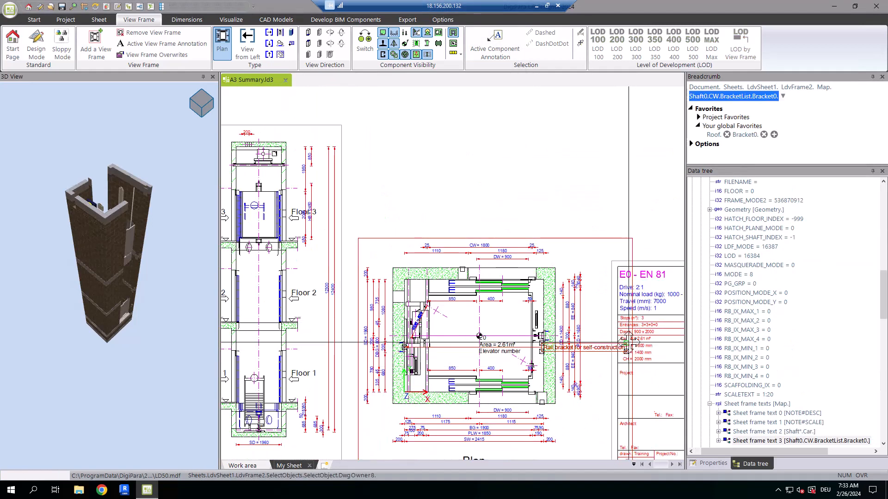
left_click(475, 215)
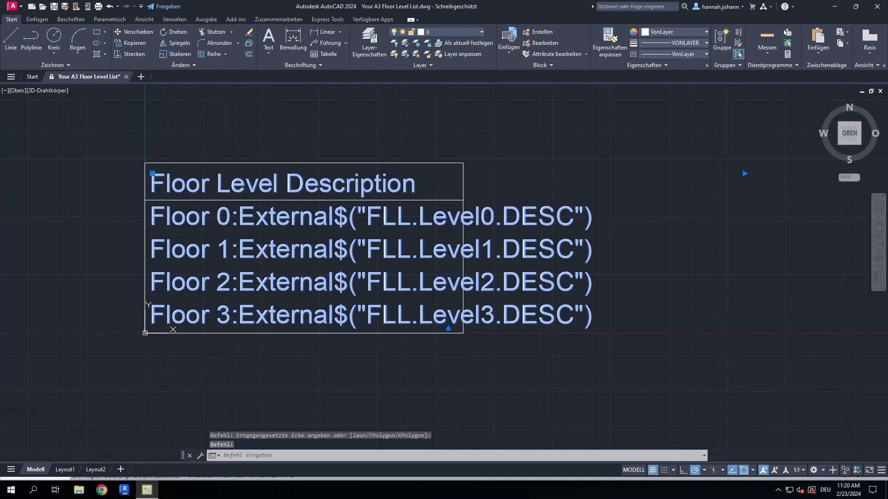
Step: In AutoCAD, replace the Floor 0 expression in the floor level list with External$("FLL.Level0.DESC"), copied from Floor level 0's DESC in Liftdesigner
double_click(245, 225)
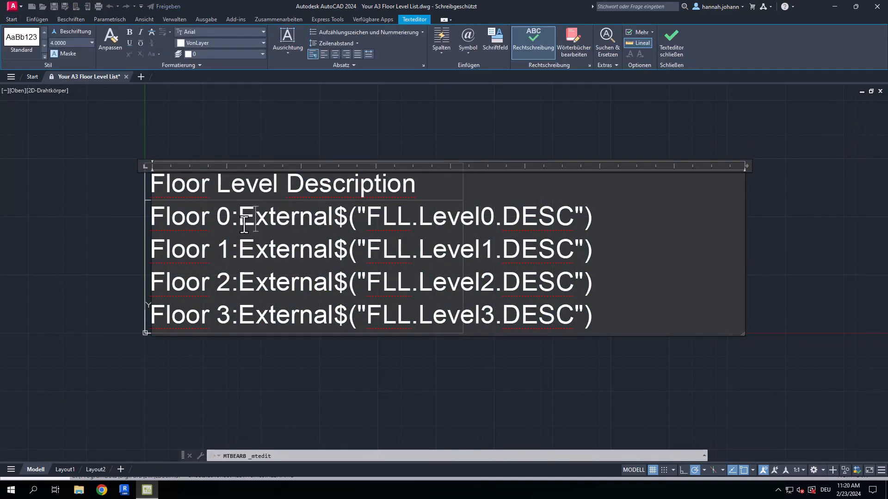
left_click_drag(239, 219, 568, 221)
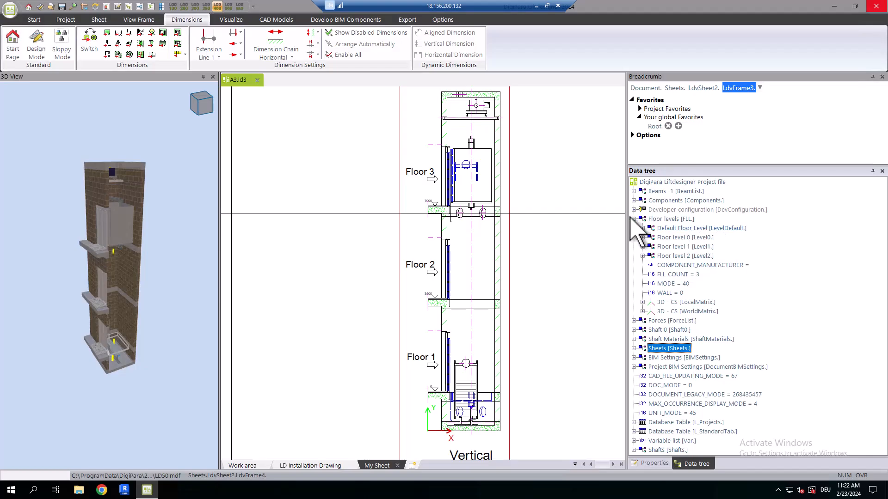
left_click(642, 238)
scroll(698, 314, "down", 5)
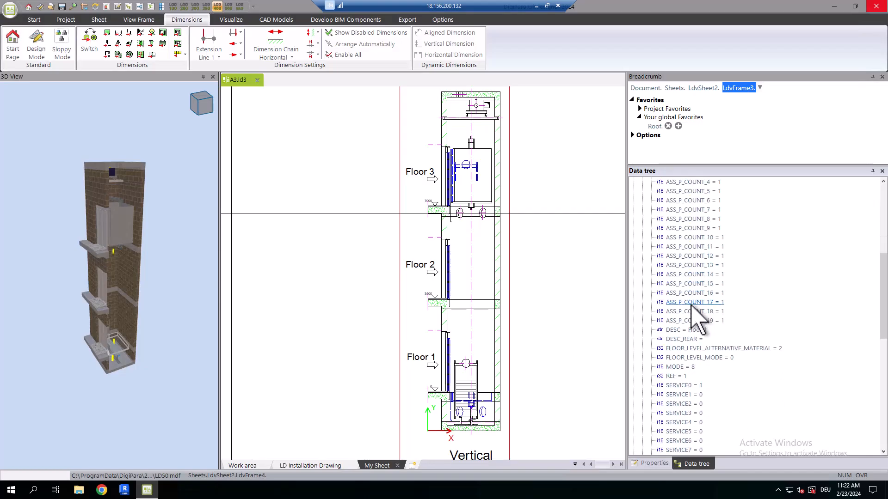
left_click(689, 331)
right_click(689, 332)
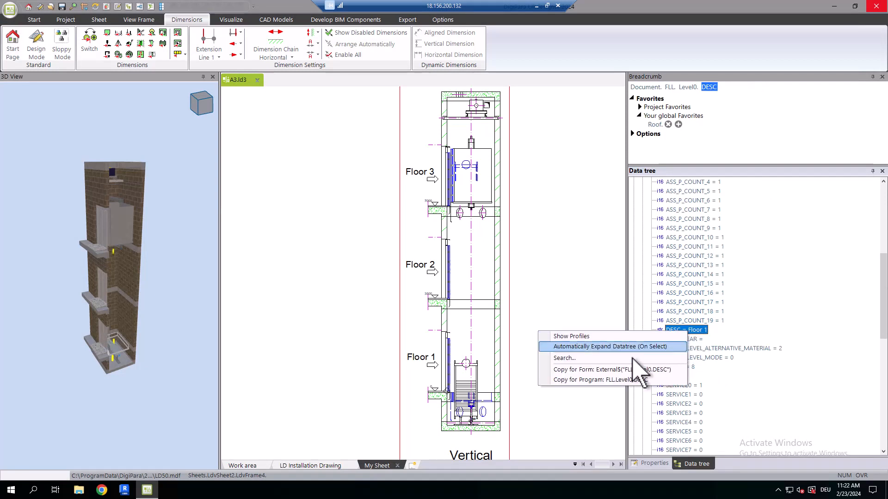
left_click(593, 370)
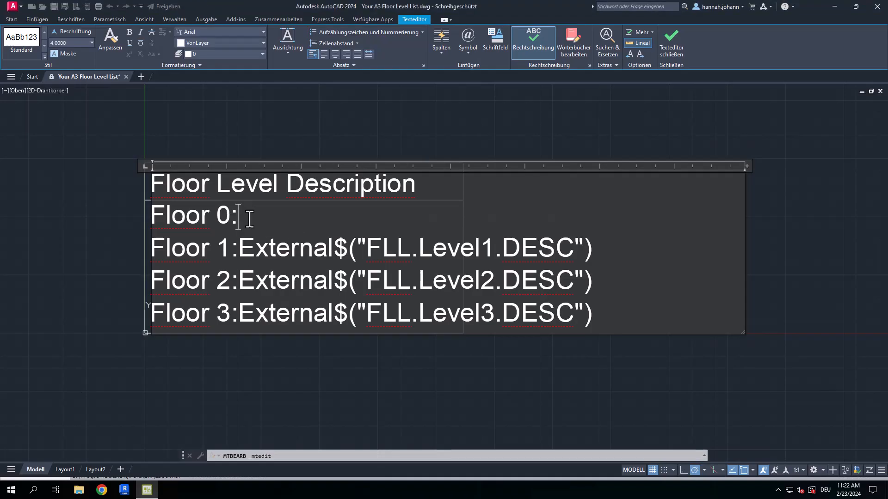
key("ctrl+v")
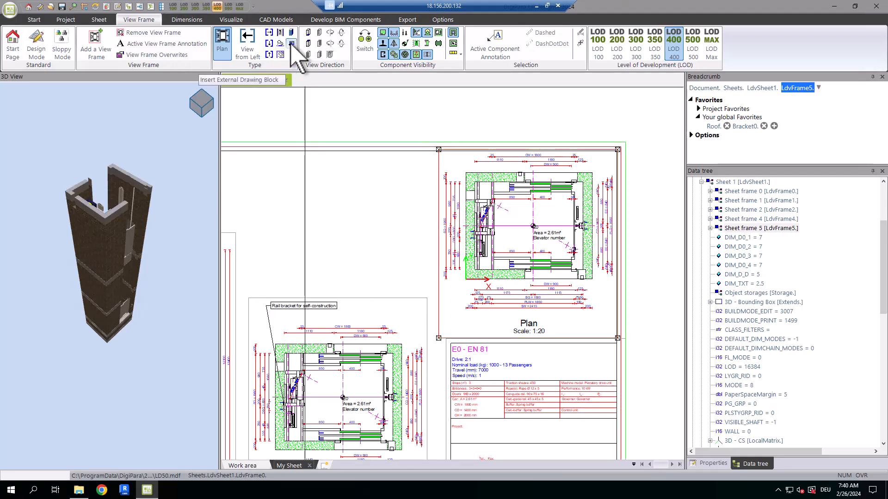
Step: Insert the external drawing block forces.dwg into the Liftdesigner sheet and place its frame above the Plan view
left_click(290, 44)
scroll(400, 250, "down", 8)
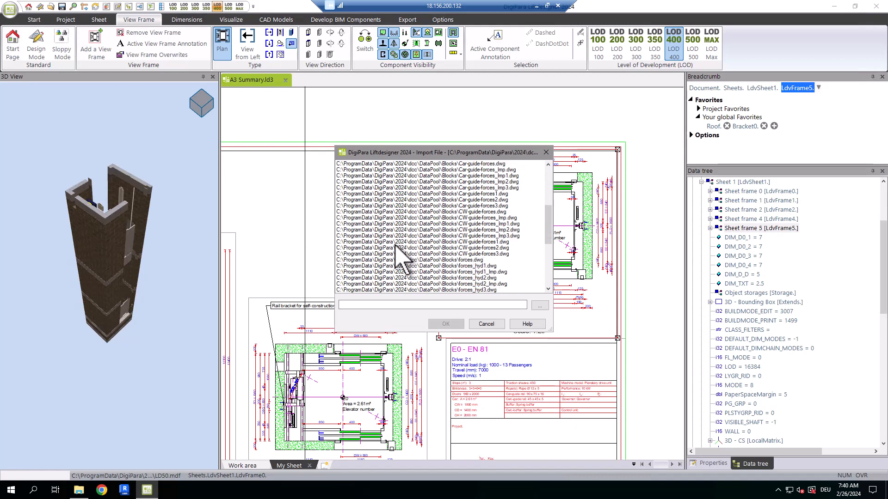
left_click(406, 241)
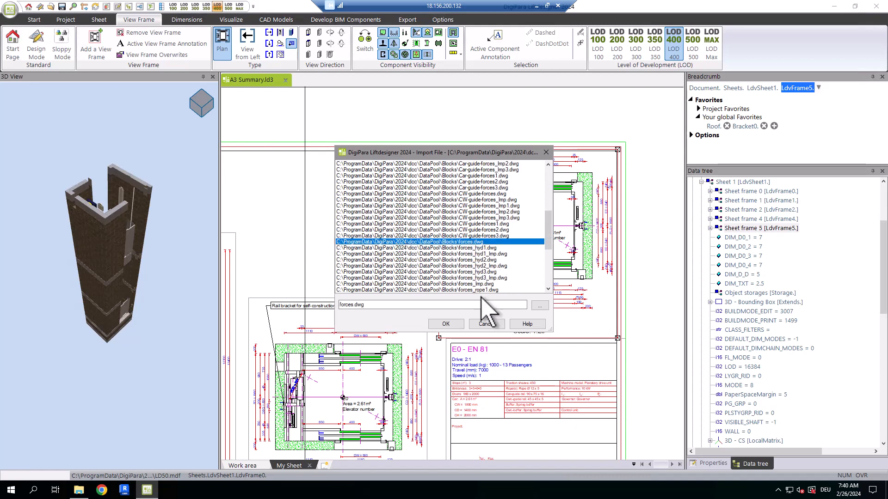
left_click(446, 324)
left_click_drag(526, 212, 356, 208)
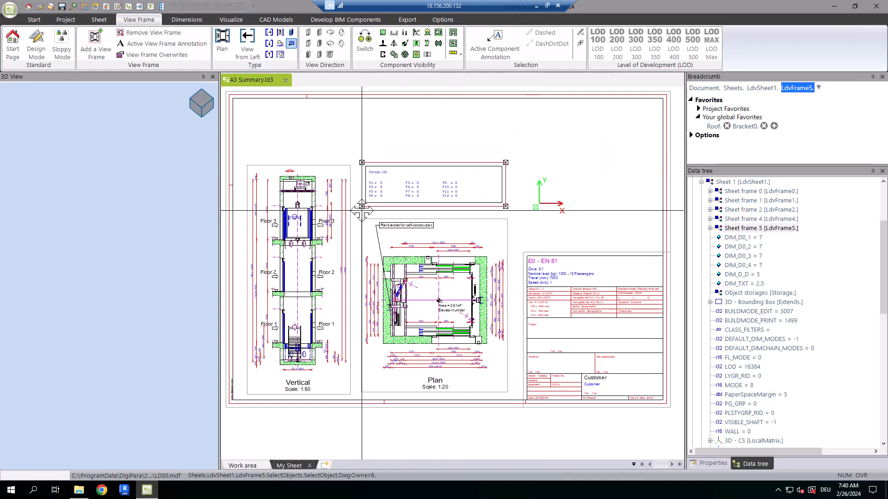
Step: Insert Your A3 Floor Level List.dwg from the Desktop folder into the sheet's empty area above the title block
scroll(367, 169, "up", 1)
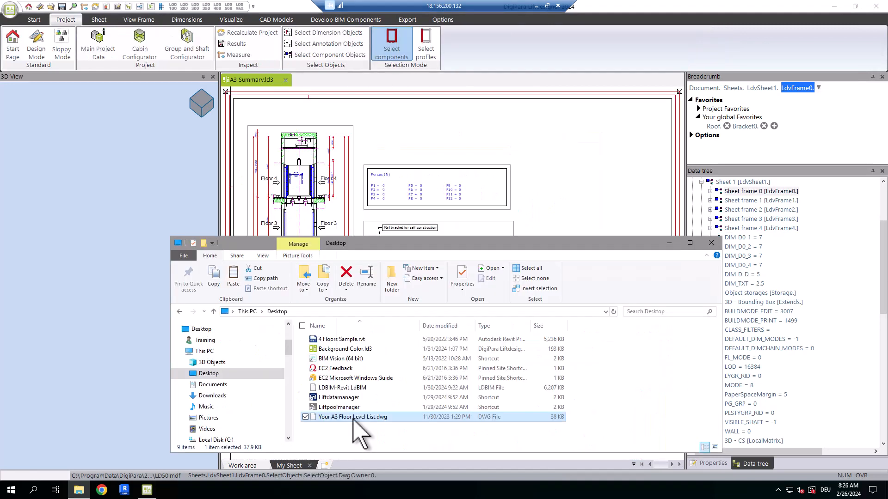
left_click_drag(353, 419, 567, 174)
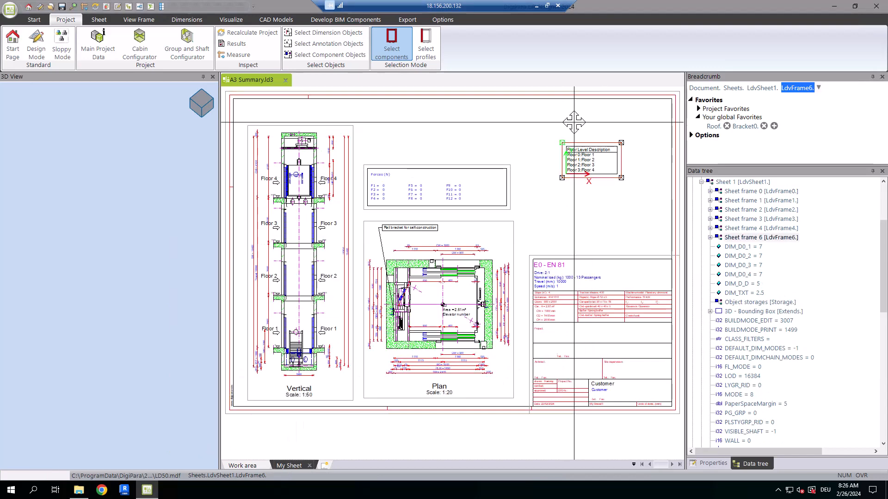
scroll(574, 122, "up", 3)
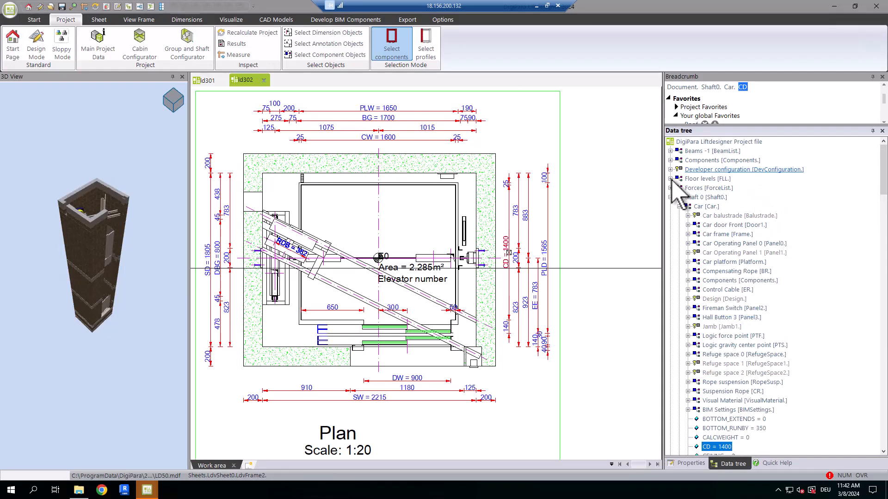
Step: Link the AutoCAD title block's Stops field to External$("FLL.FLL_COUNT") and its Drawn by field to the form expression for PROJ_USER_NAME
right_click(707, 235)
left_click(634, 274)
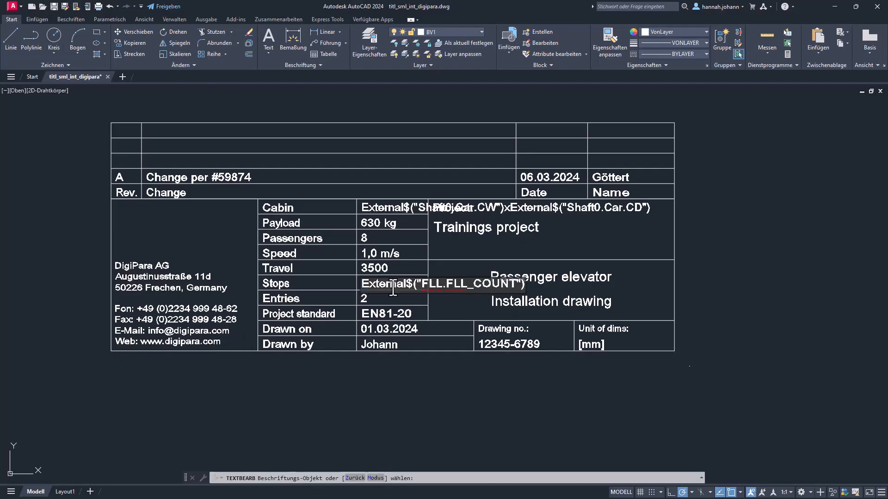
right_click(735, 308)
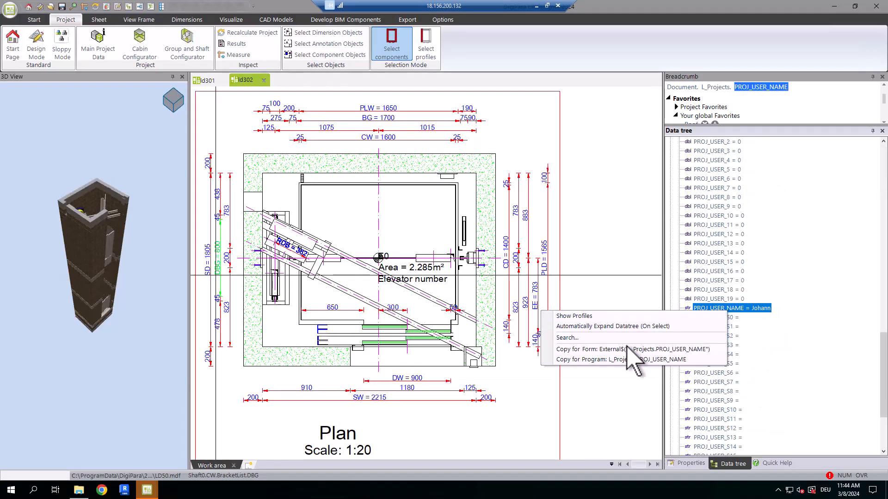
left_click(631, 352)
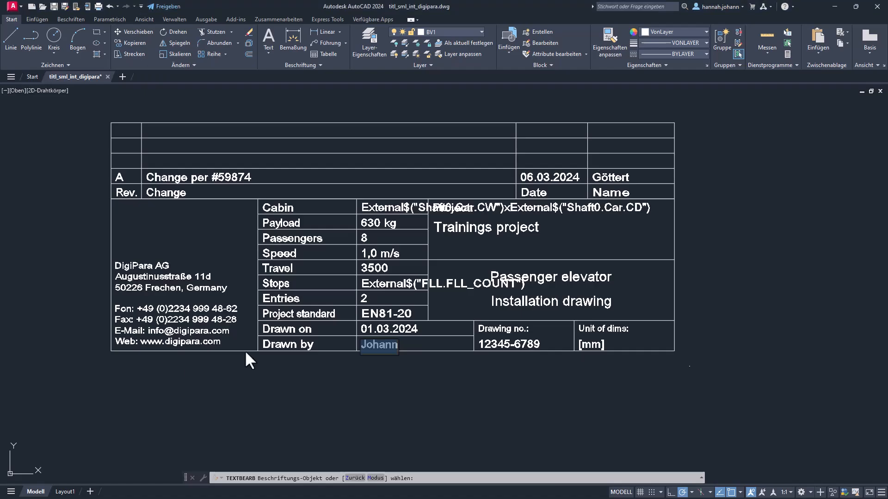
key("ctrl+v")
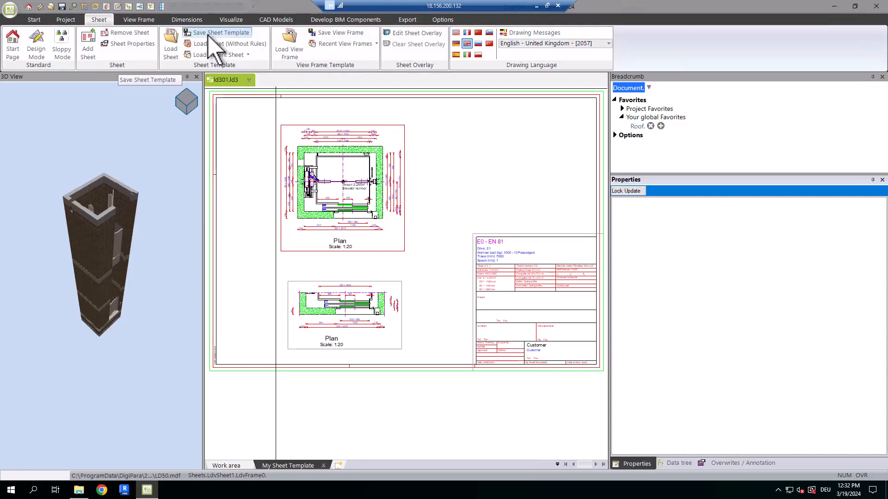
Step: Save the Liftdesigner sheet as the template My Sheet Template and its detail view frame as My Detail.ldf in the My Detail View folder
left_click(204, 33)
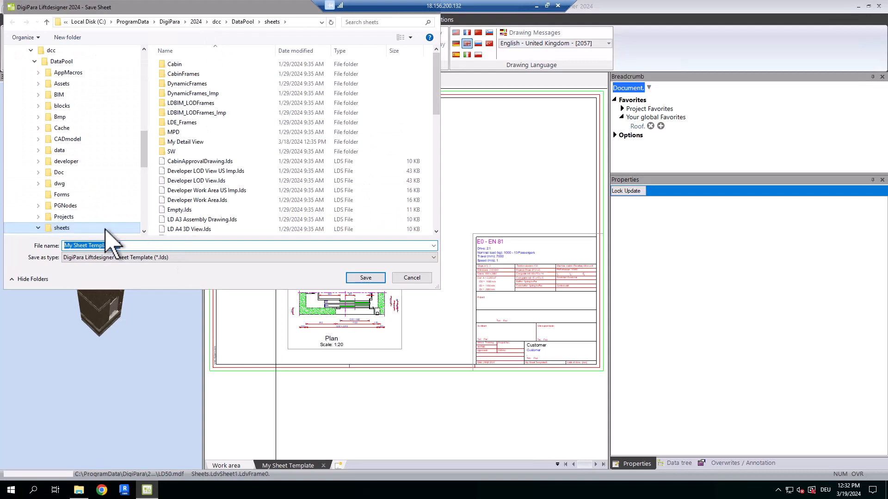
left_click(359, 279)
left_click(343, 33)
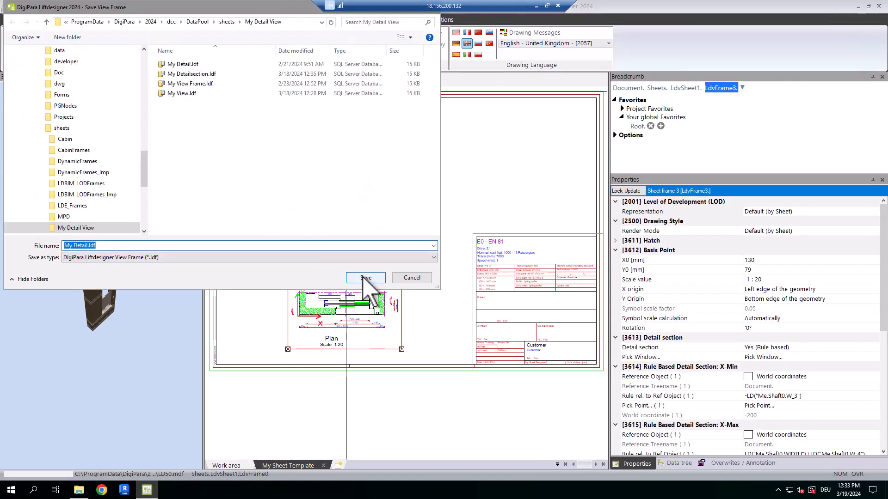
left_click(365, 277)
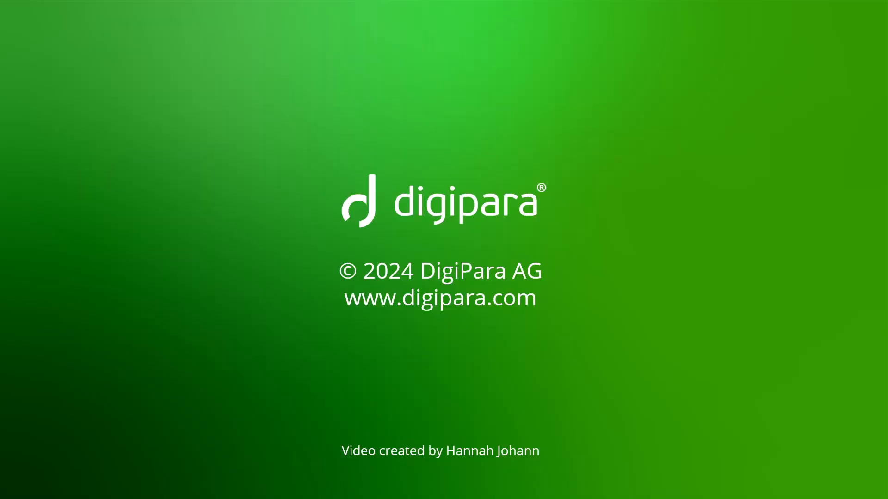